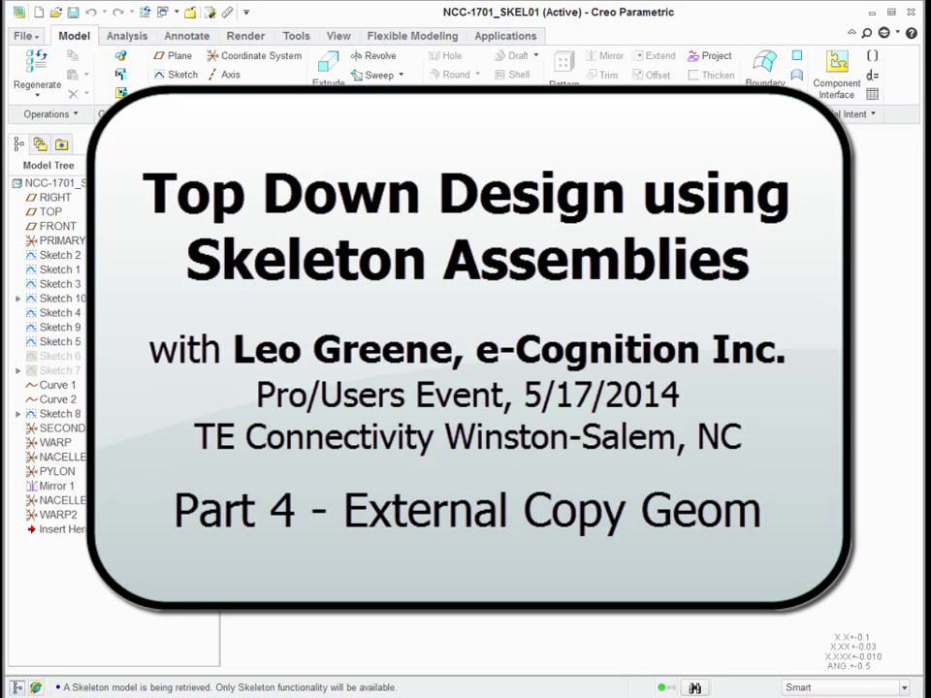
# Review the ship skeleton's WARP, NACELLE and PYLON coordinate systems, then switch to NACELLE_SKEL_01.PRT.
pyautogui.click(53, 182)
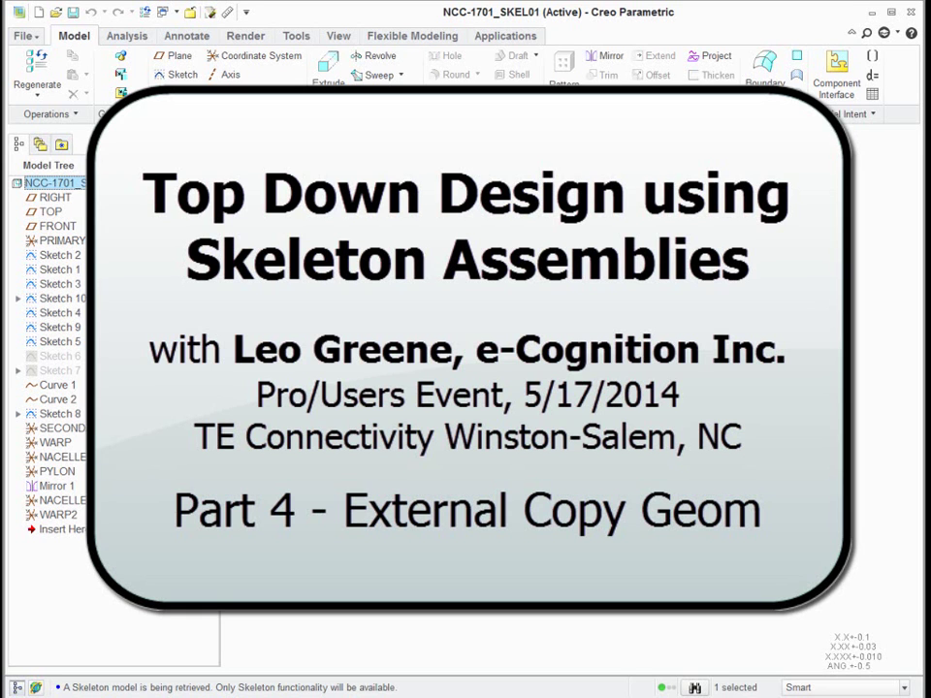
pyautogui.click(64, 442)
pyautogui.click(64, 456)
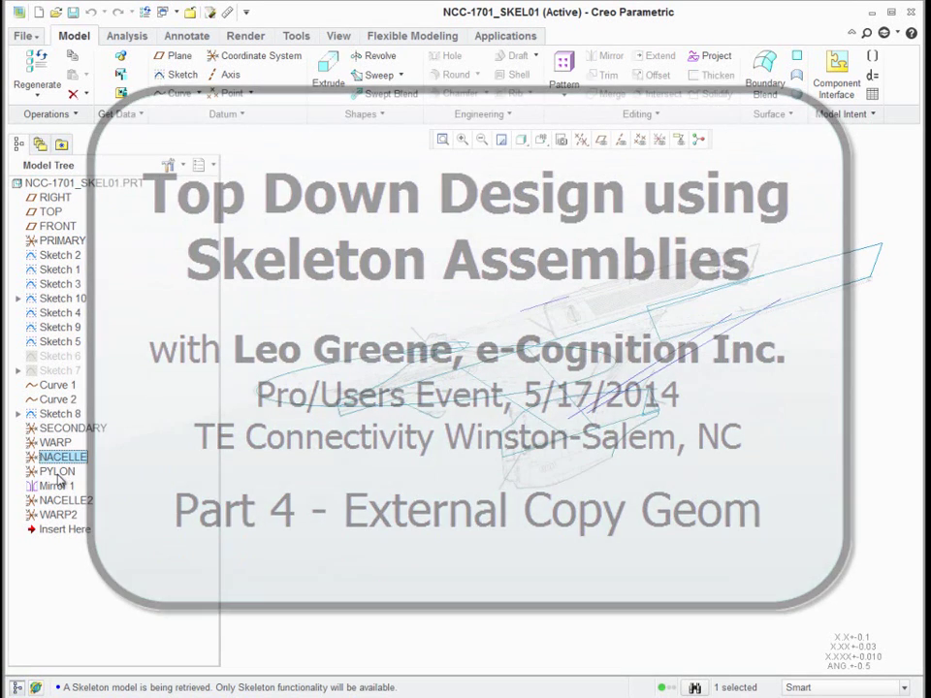
pyautogui.click(57, 472)
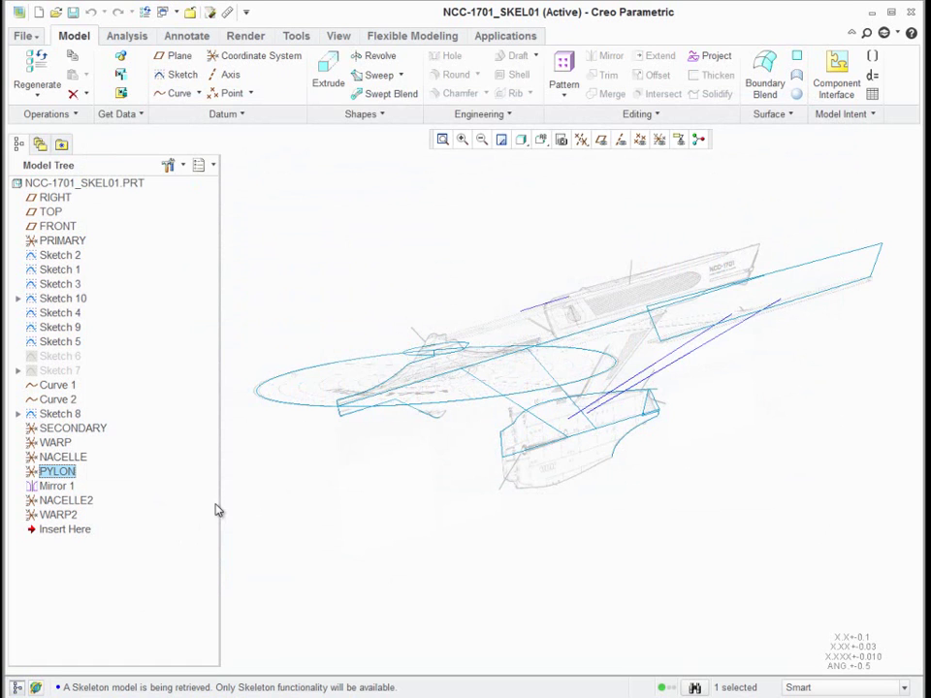
pyautogui.click(177, 12)
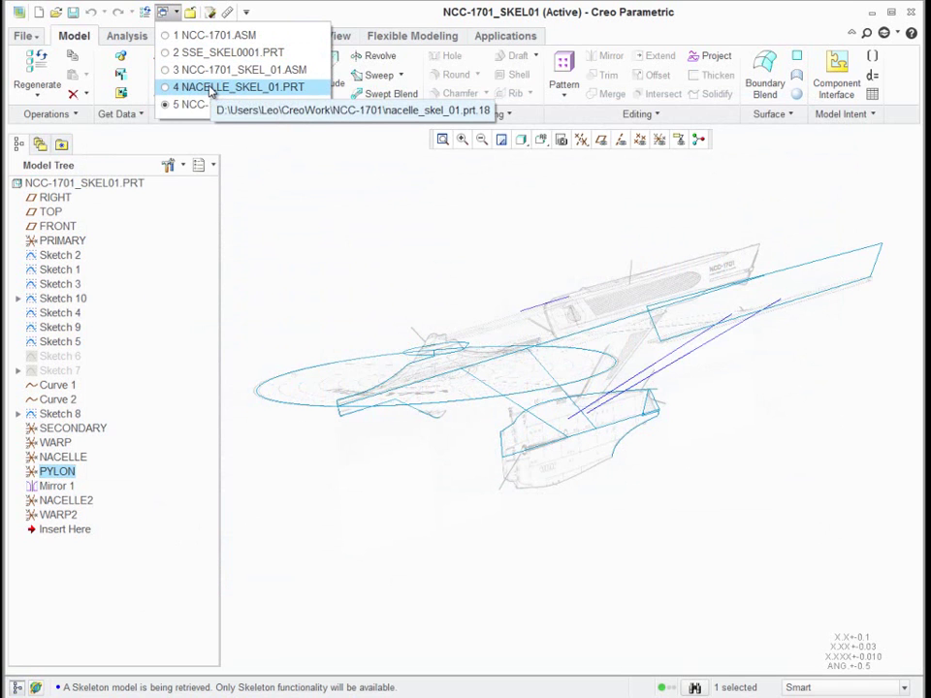
pyautogui.click(210, 90)
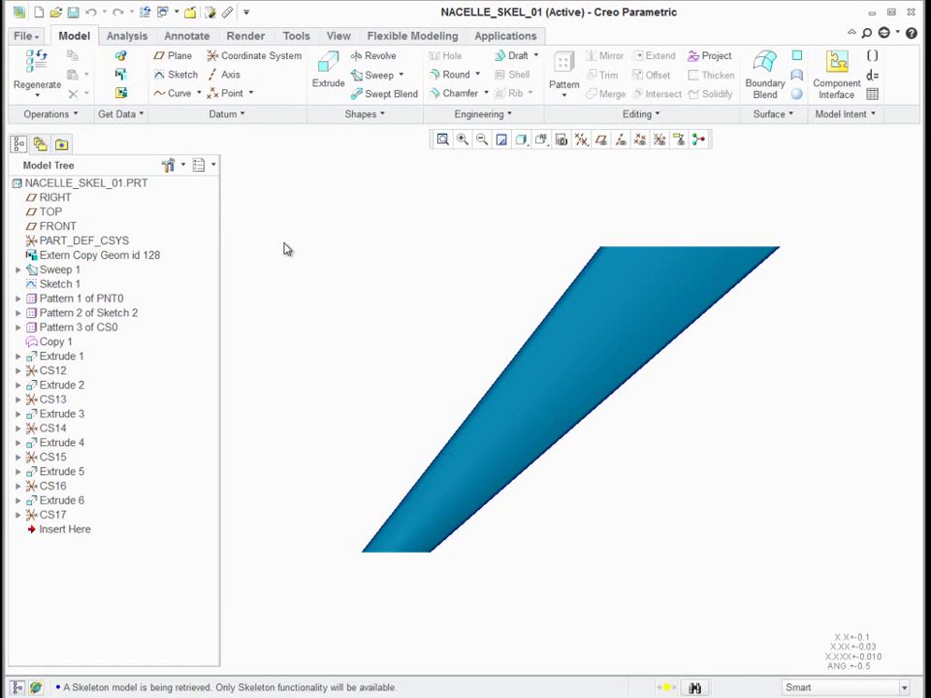
# Edit the definition of Extern Copy Geom id 128 in the nacelle skeleton.
pyautogui.click(111, 257)
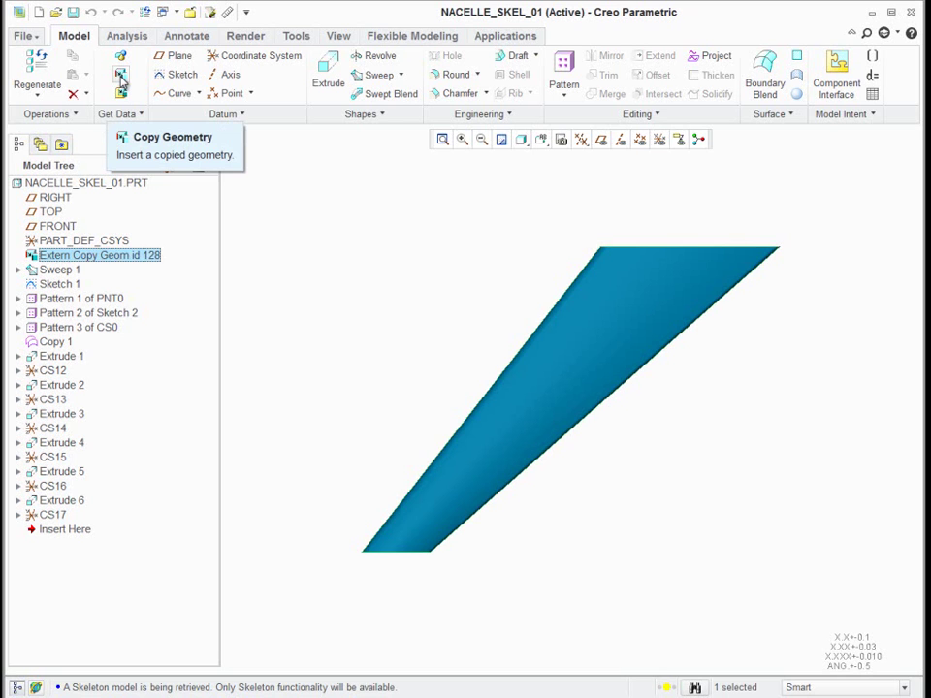
pyautogui.rightClick(89, 256)
pyautogui.click(148, 342)
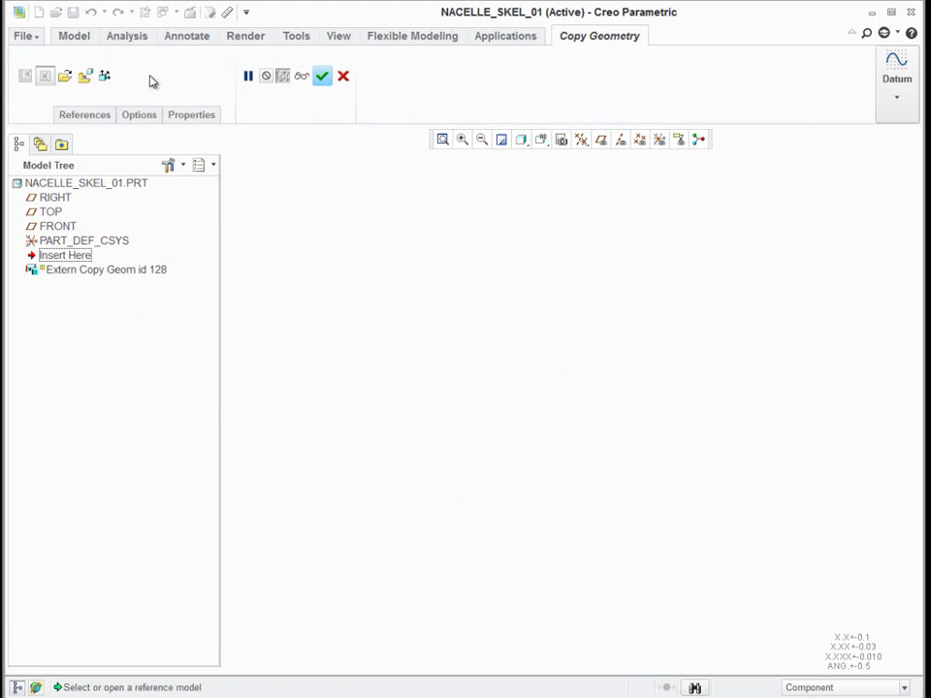
# Show the copy's references: NCC-1701_SKEL01.PRT, three chains and the WARP coordinate system.
pyautogui.click(89, 115)
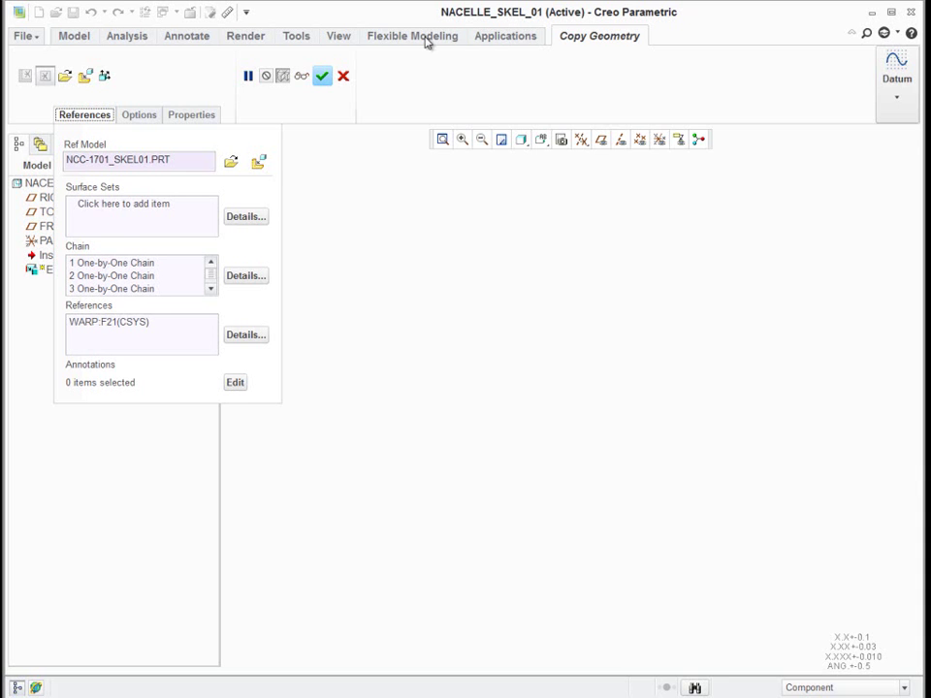
# Pick the external model csys in placement settings, then enlarge and orient the ship skeleton preview.
pyautogui.click(258, 162)
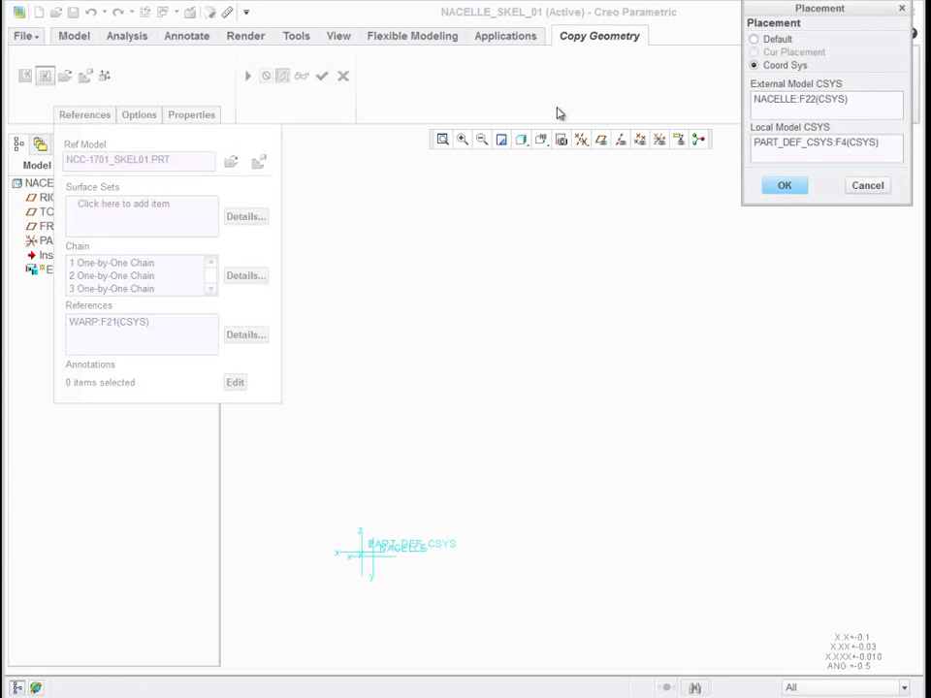
pyautogui.click(801, 111)
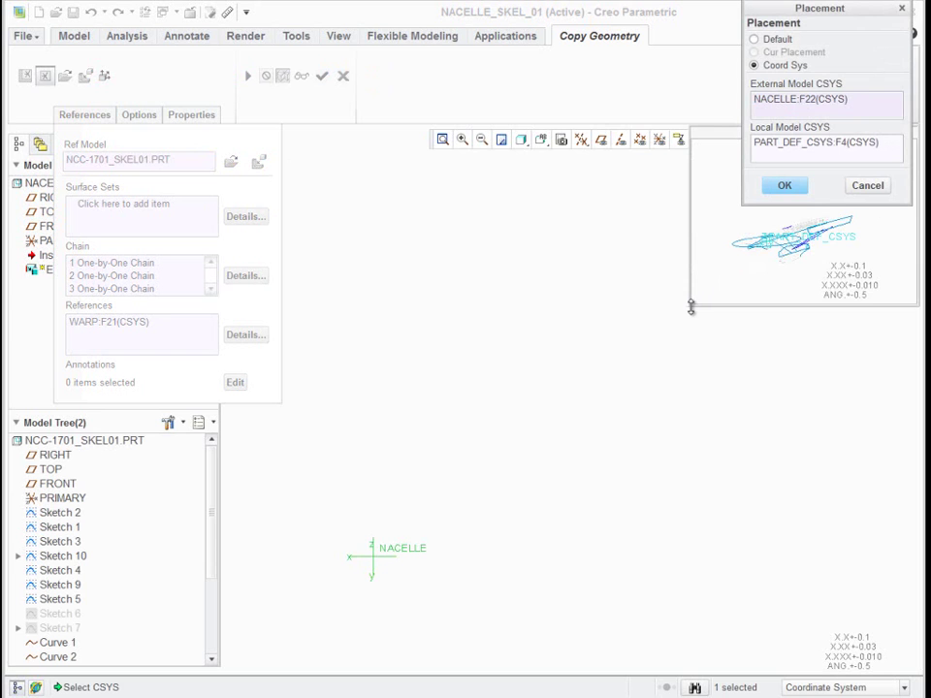
pyautogui.moveTo(693, 307); pyautogui.dragTo(420, 595)
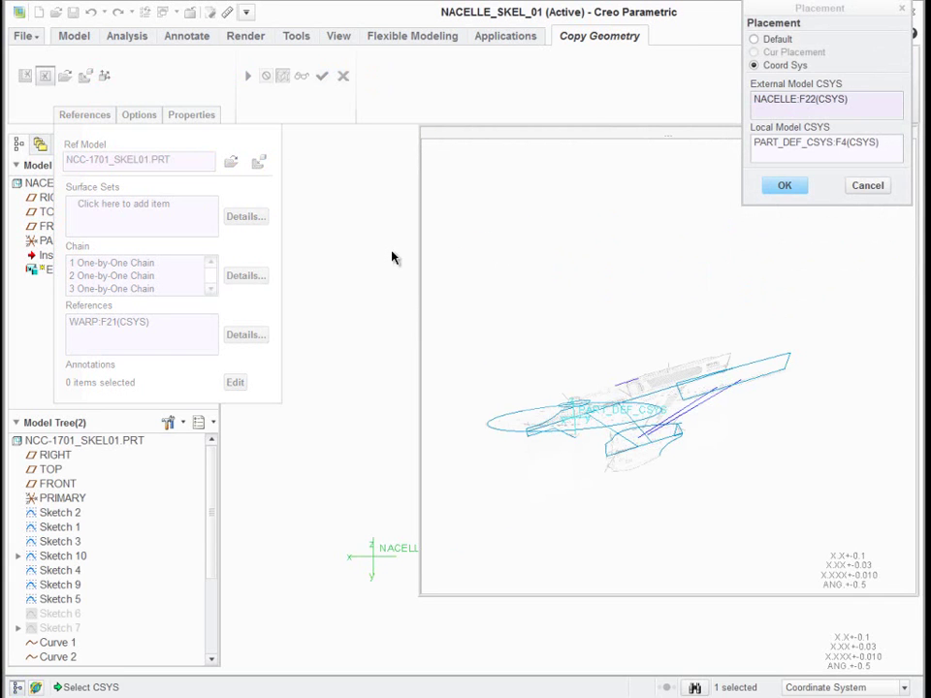
pyautogui.moveTo(487, 161); pyautogui.dragTo(488, 220)
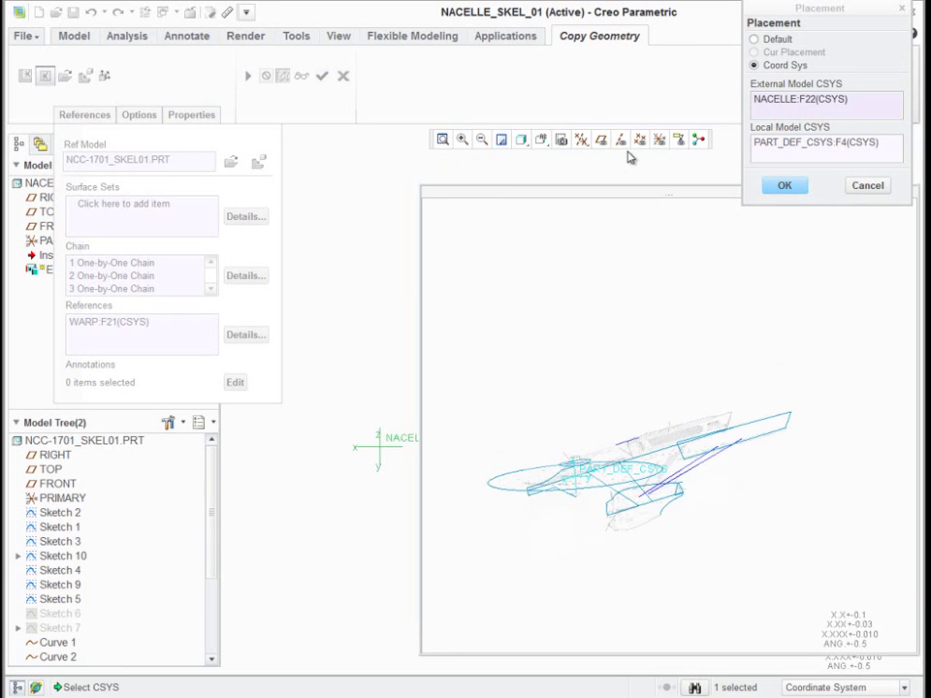
pyautogui.scroll(2, 729, 503)
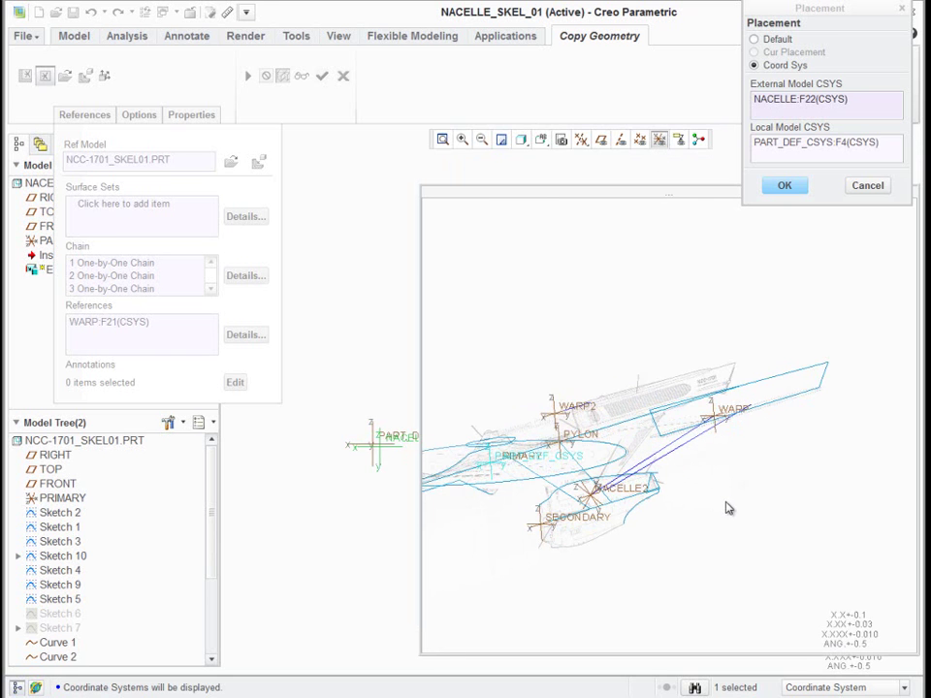
pyautogui.moveTo(692, 528); pyautogui.dragTo(614, 466, button='middle')
pyautogui.moveTo(603, 507)
pyautogui.mouseDown(button='middle')
pyautogui.moveTo(603, 540)
pyautogui.moveTo(592, 489)
pyautogui.mouseUp(button='middle')
pyautogui.scroll(5, 621, 426)
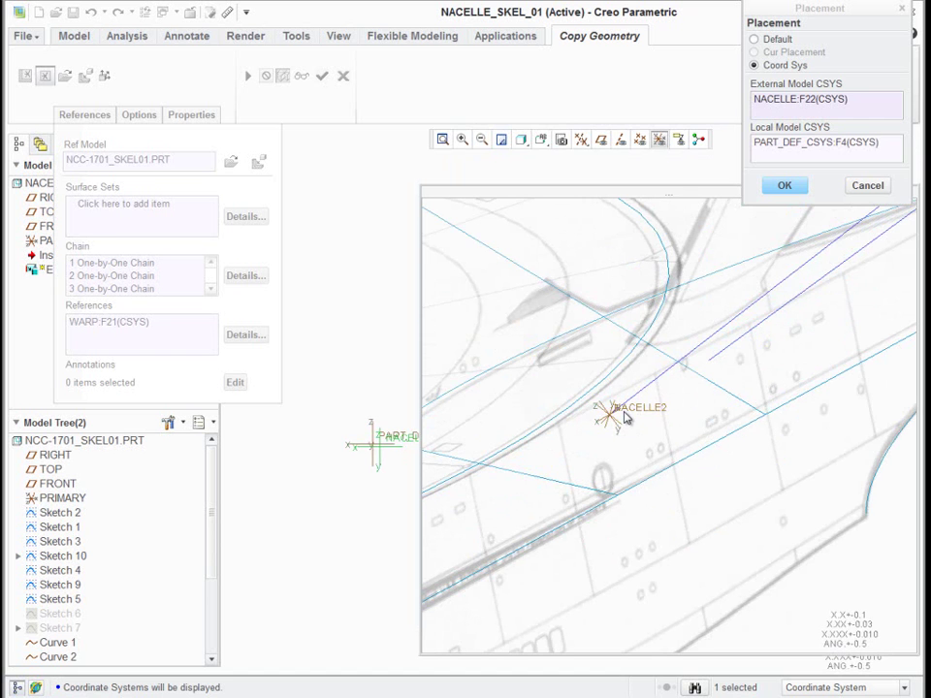
pyautogui.scroll(-5, 625, 417)
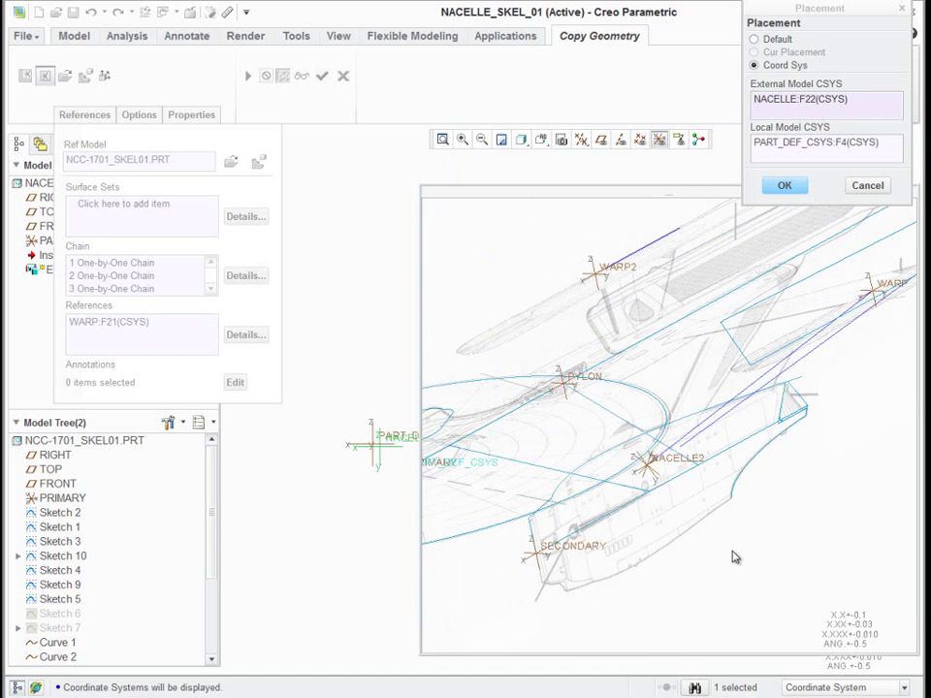
pyautogui.moveTo(757, 540); pyautogui.dragTo(791, 515, button='middle')
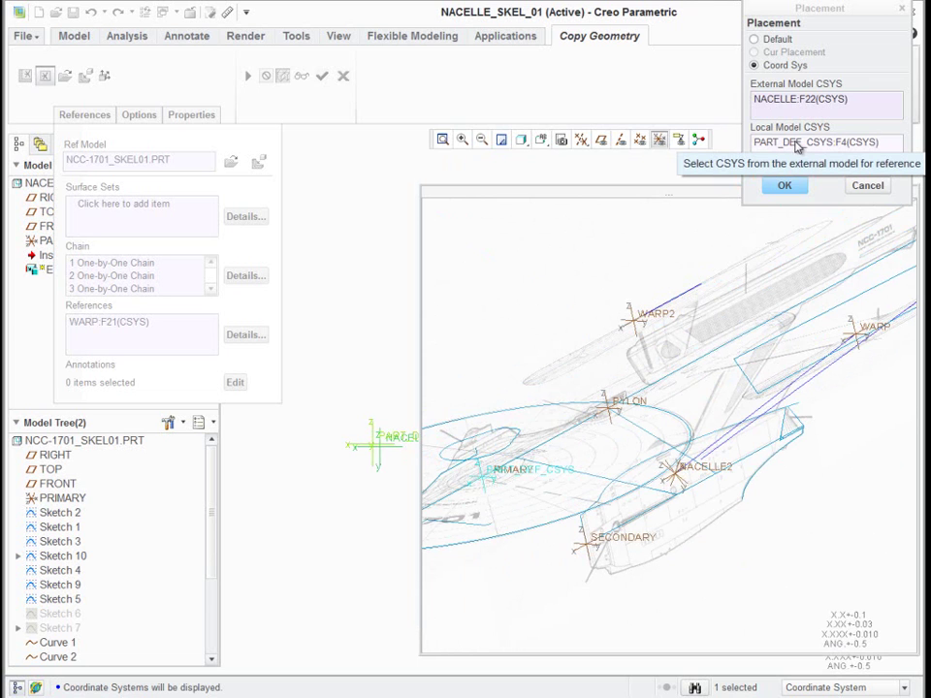
pyautogui.click(869, 186)
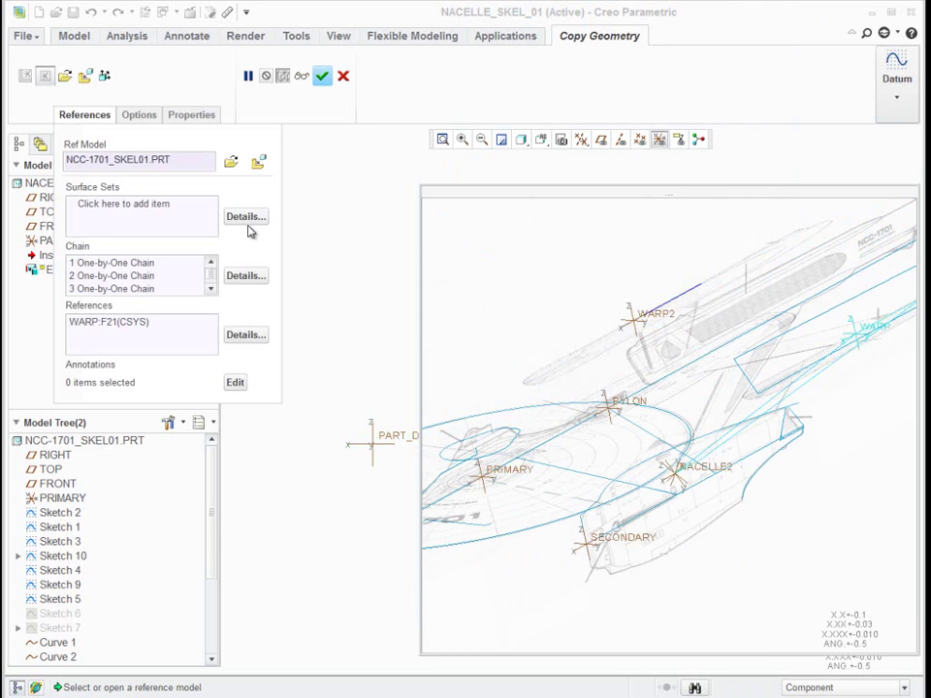
pyautogui.click(178, 277)
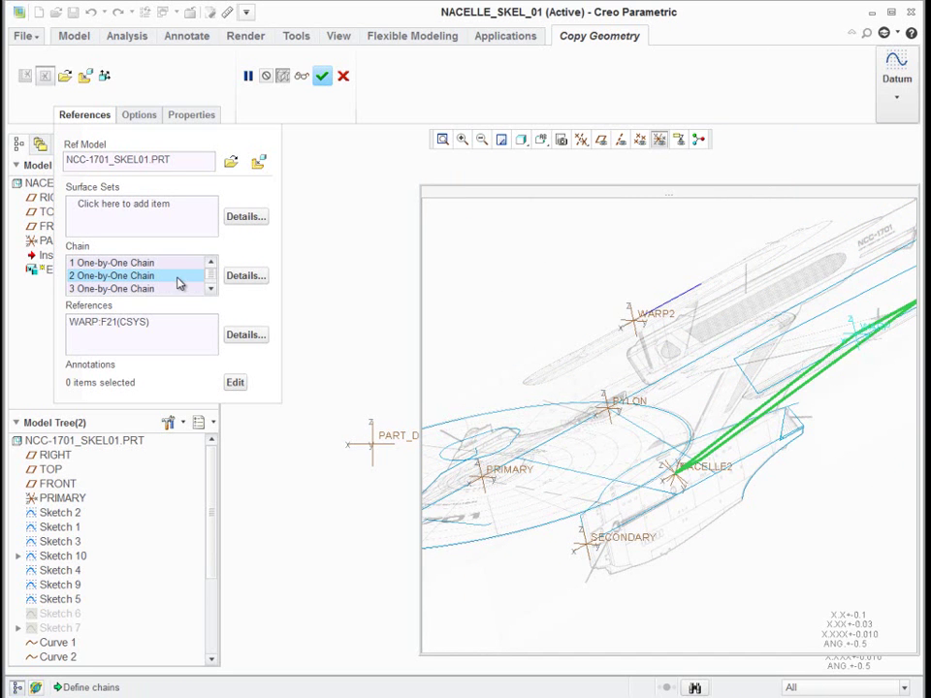
pyautogui.moveTo(541, 317); pyautogui.dragTo(526, 297, button='middle')
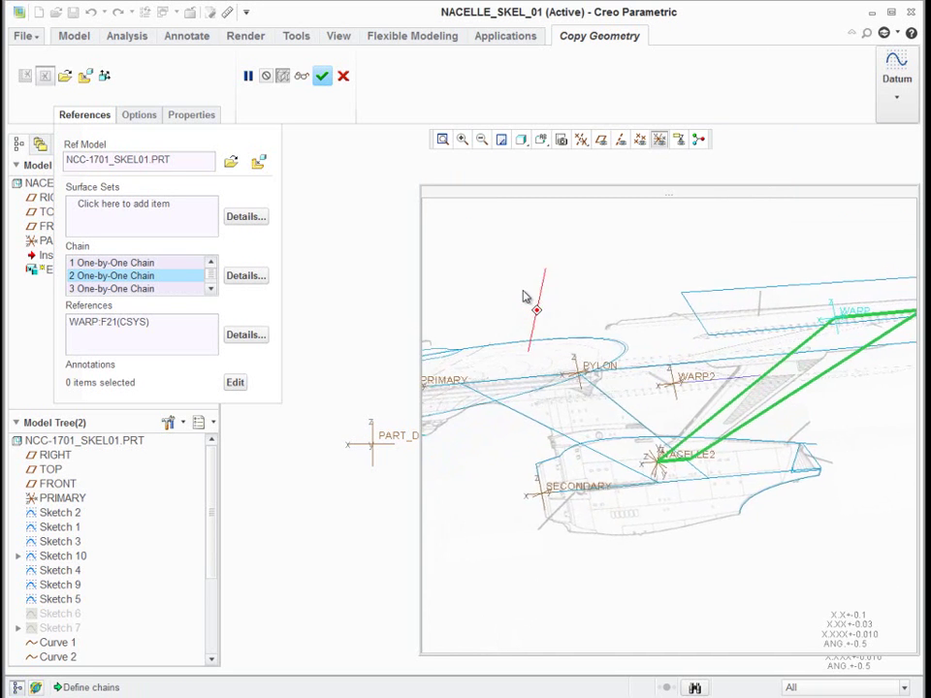
pyautogui.click(109, 333)
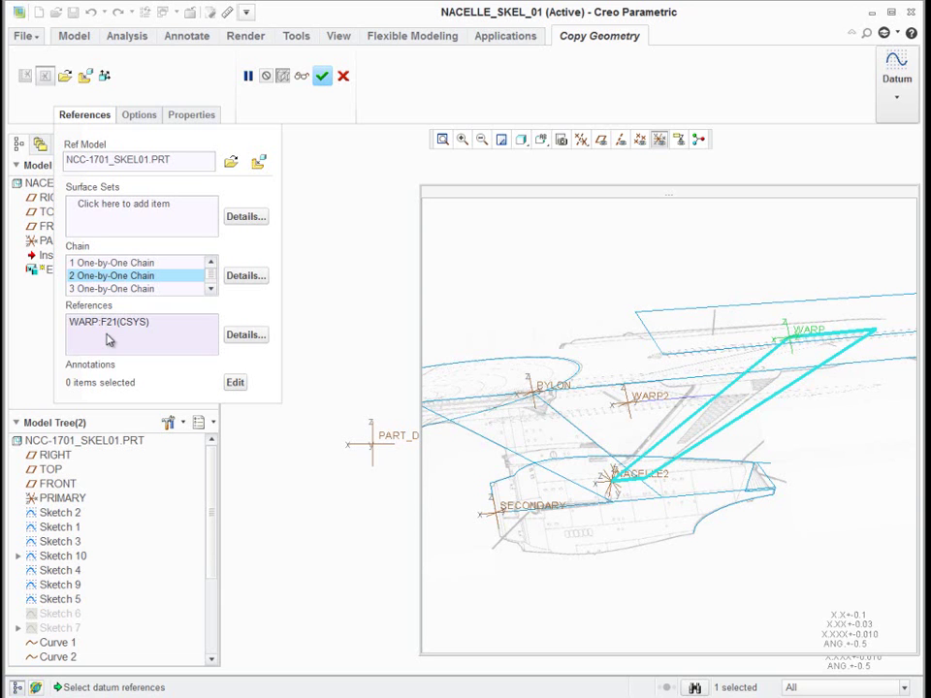
# Cancel the copy redefinition and roll the nacelle part back to just after Extern Copy Geom id 128.
pyautogui.click(343, 76)
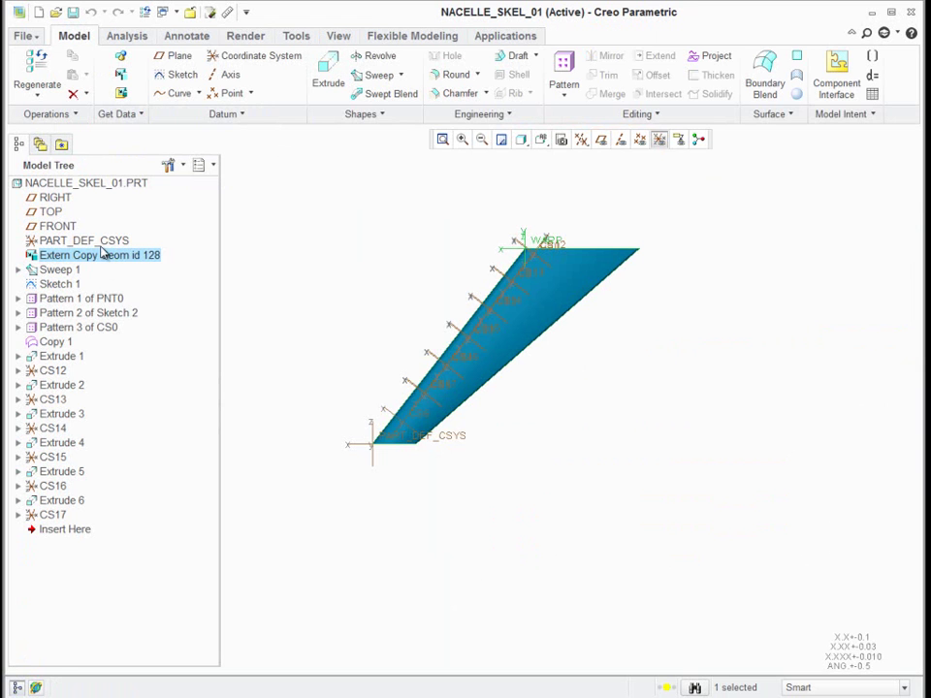
pyautogui.moveTo(73, 529); pyautogui.dragTo(58, 269)
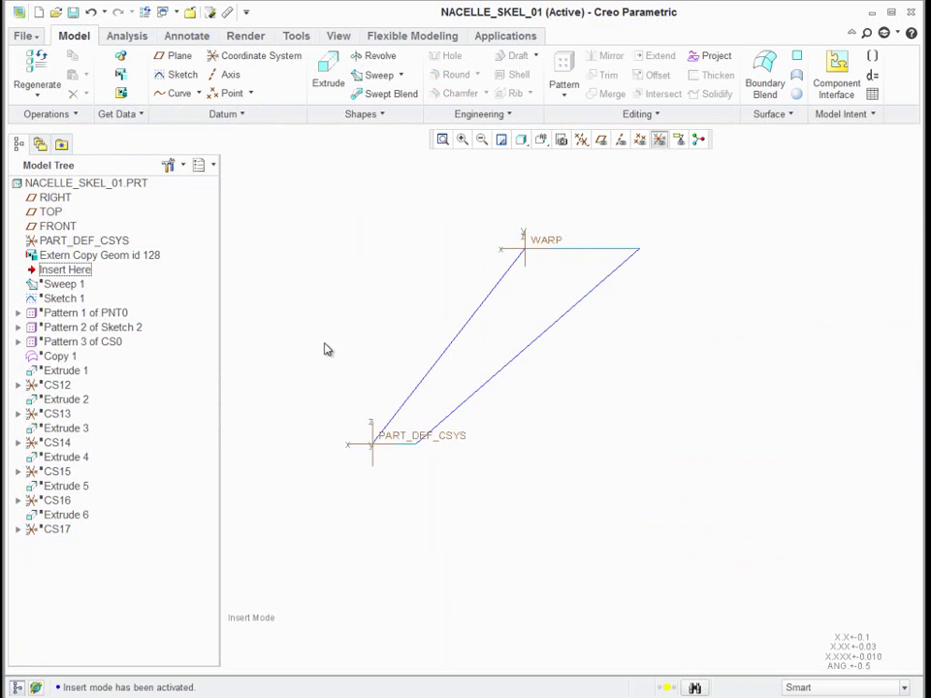
pyautogui.moveTo(620, 379); pyautogui.dragTo(568, 383, button='middle')
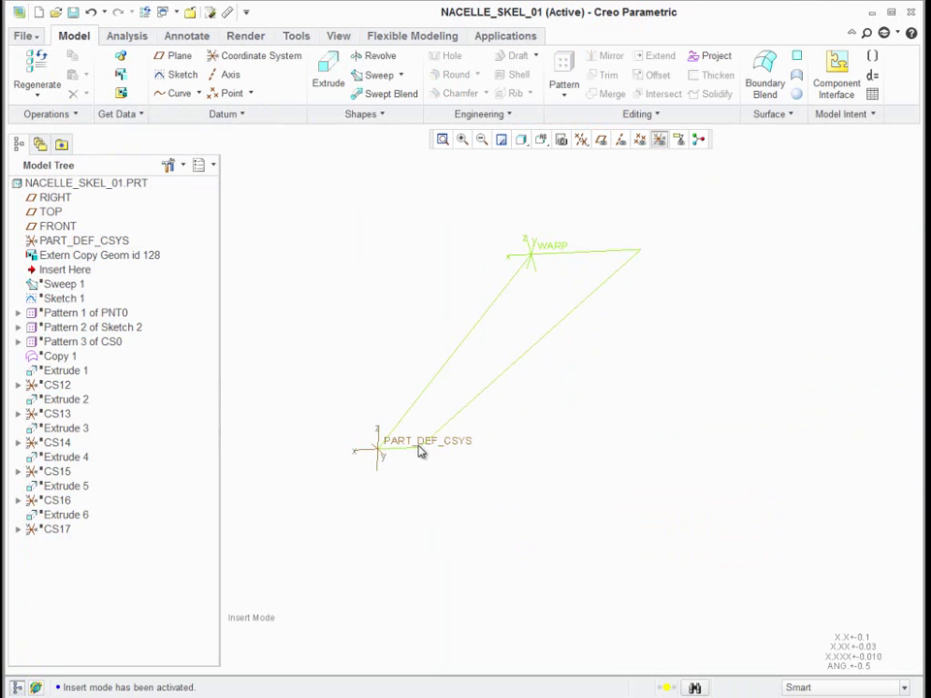
pyautogui.click(130, 256)
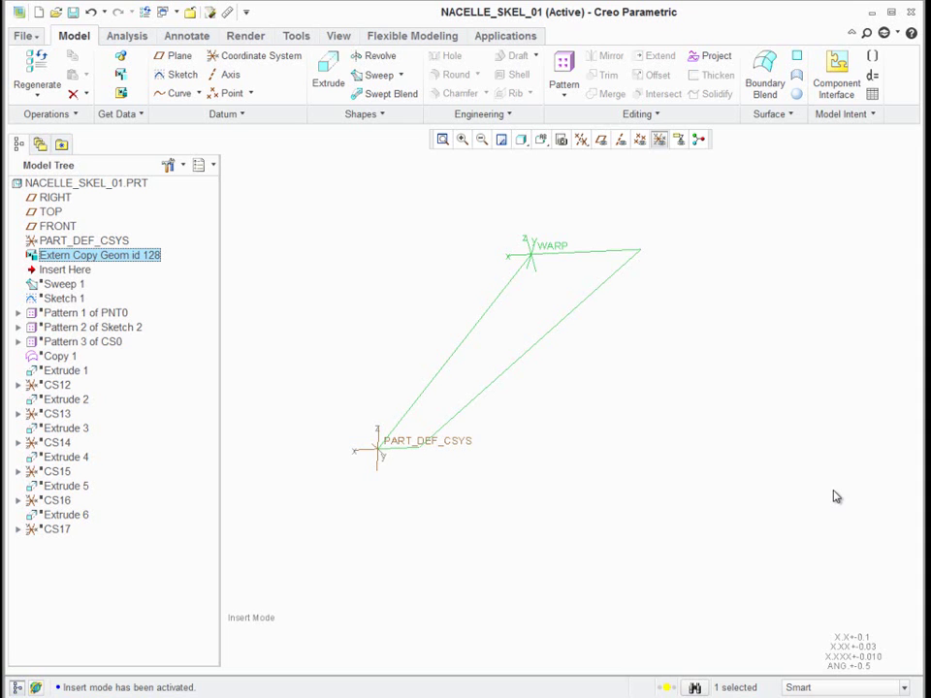
# Show datum planes and roll forward so the Sweep 1 nacelle solid regenerates.
pyautogui.click(601, 139)
pyautogui.moveTo(738, 351)
pyautogui.mouseDown(button='middle')
pyautogui.moveTo(779, 341)
pyautogui.moveTo(801, 347)
pyautogui.moveTo(765, 346)
pyautogui.mouseUp(button='middle')
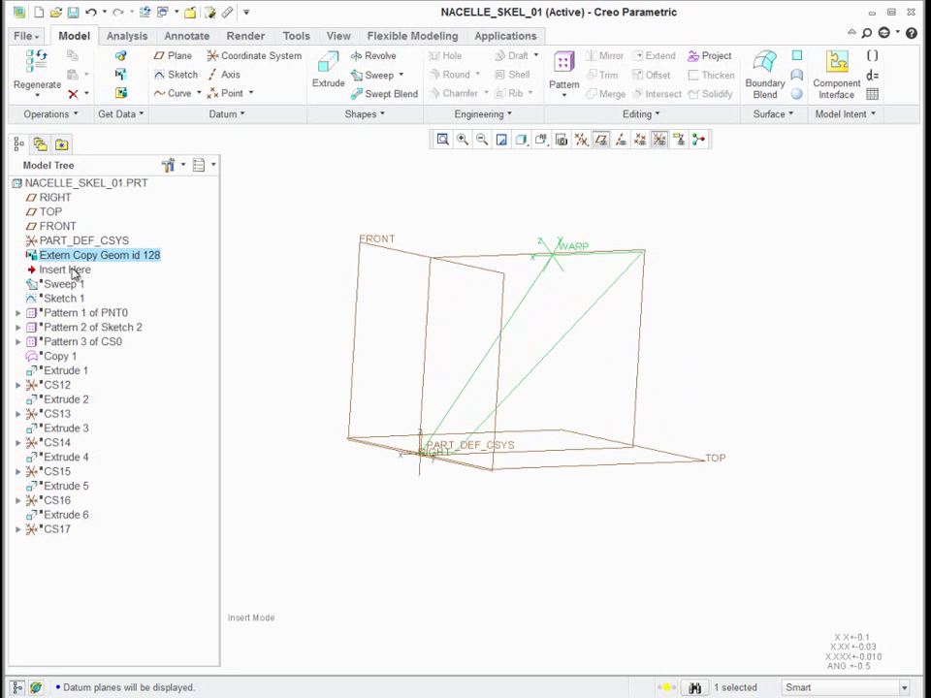
pyautogui.moveTo(75, 274); pyautogui.dragTo(68, 301)
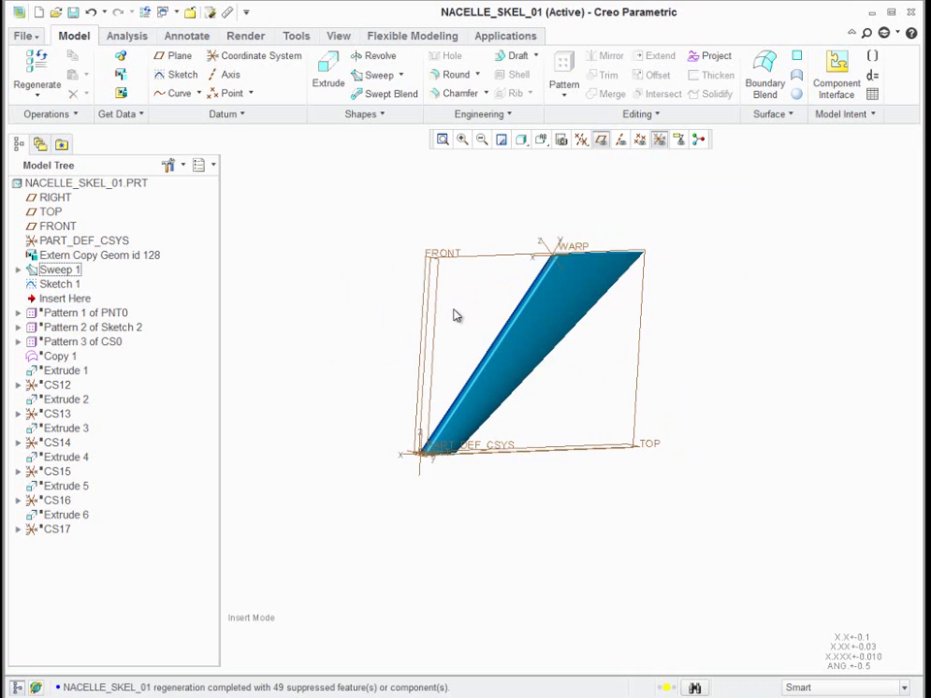
pyautogui.moveTo(557, 374)
pyautogui.mouseDown(button='middle')
pyautogui.moveTo(551, 326)
pyautogui.moveTo(560, 362)
pyautogui.moveTo(592, 393)
pyautogui.moveTo(576, 375)
pyautogui.mouseUp(button='middle')
pyautogui.moveTo(539, 341)
pyautogui.mouseDown(button='middle')
pyautogui.moveTo(471, 341)
pyautogui.moveTo(448, 409)
pyautogui.moveTo(461, 367)
pyautogui.moveTo(498, 343)
pyautogui.moveTo(541, 336)
pyautogui.moveTo(545, 345)
pyautogui.mouseUp(button='middle')
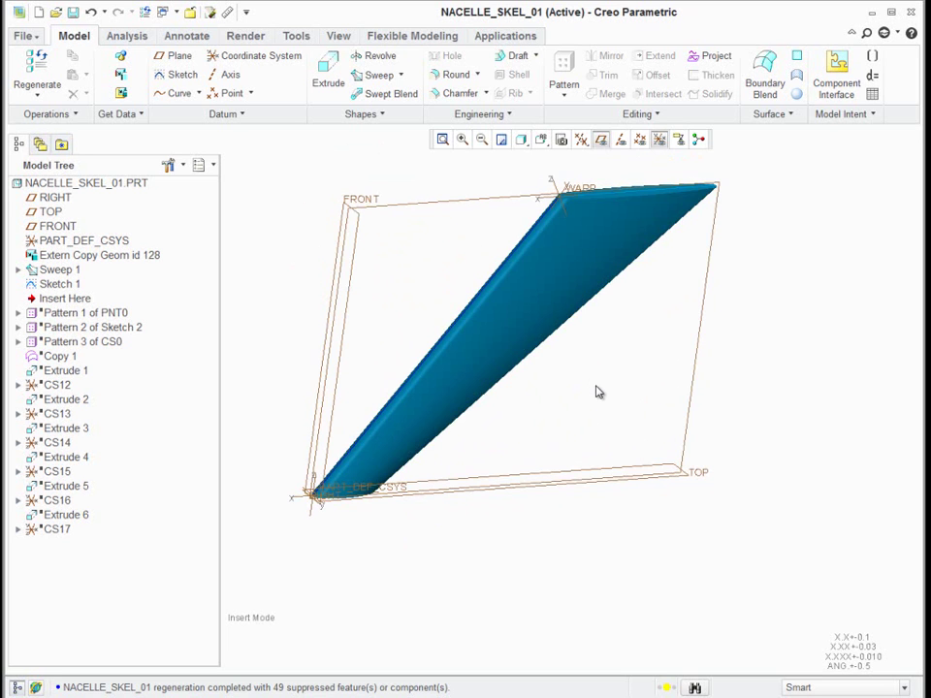
pyautogui.click(417, 403)
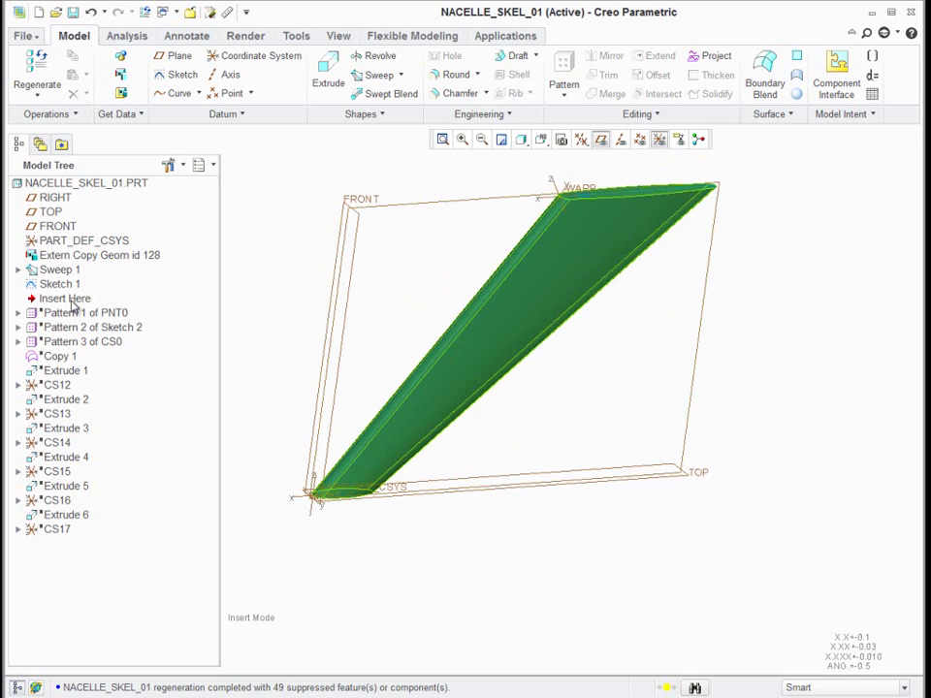
# Roll forward past Pattern 3 of CS0 and switch the model to Wireframe display.
pyautogui.click(72, 299)
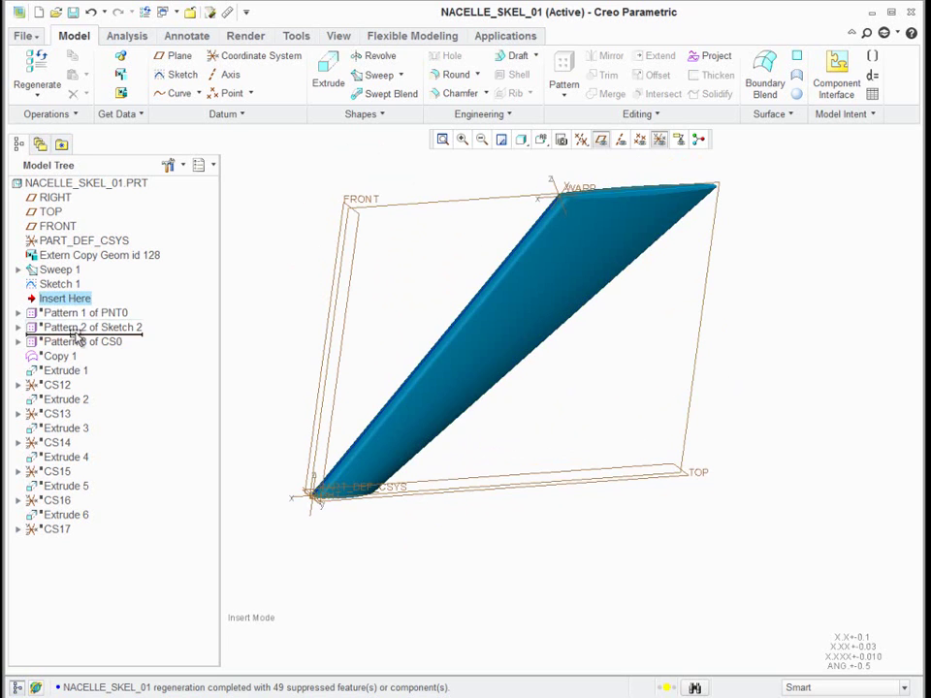
pyautogui.moveTo(82, 346); pyautogui.dragTo(83, 347)
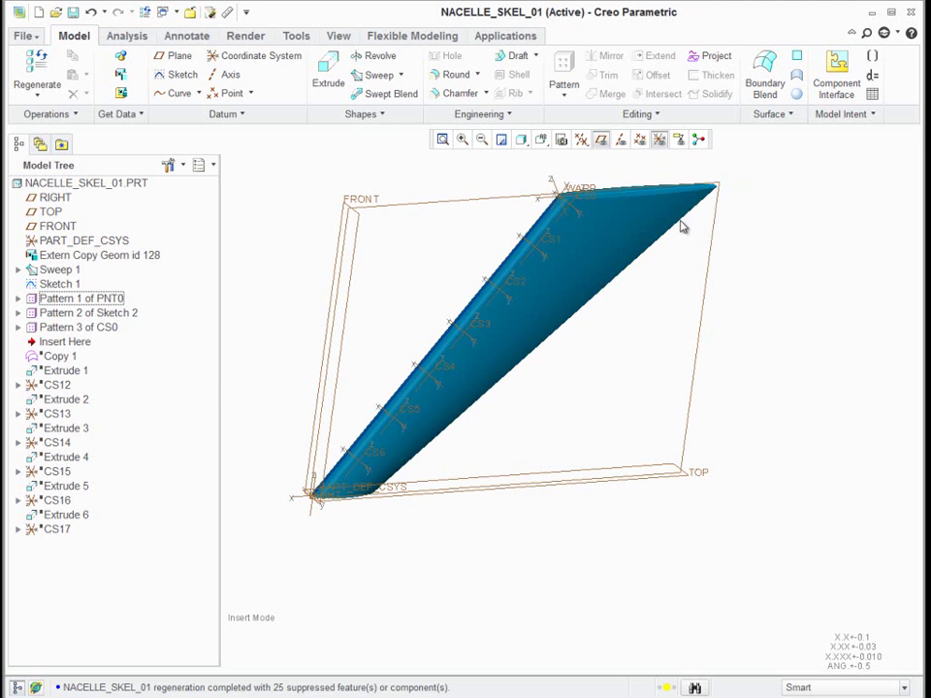
pyautogui.click(522, 141)
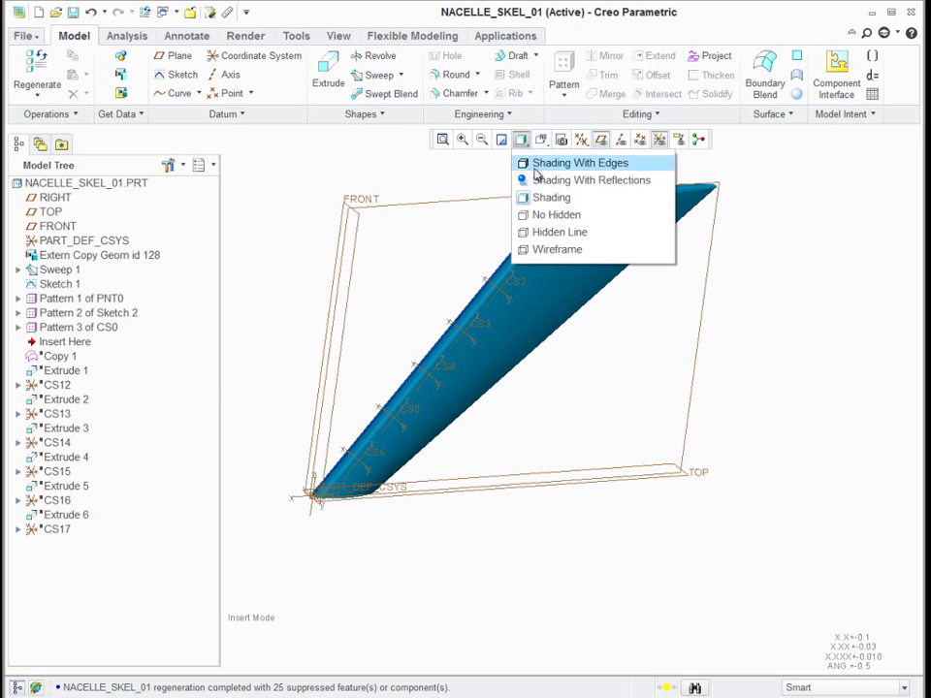
pyautogui.click(557, 251)
pyautogui.moveTo(691, 324); pyautogui.dragTo(656, 295, button='middle')
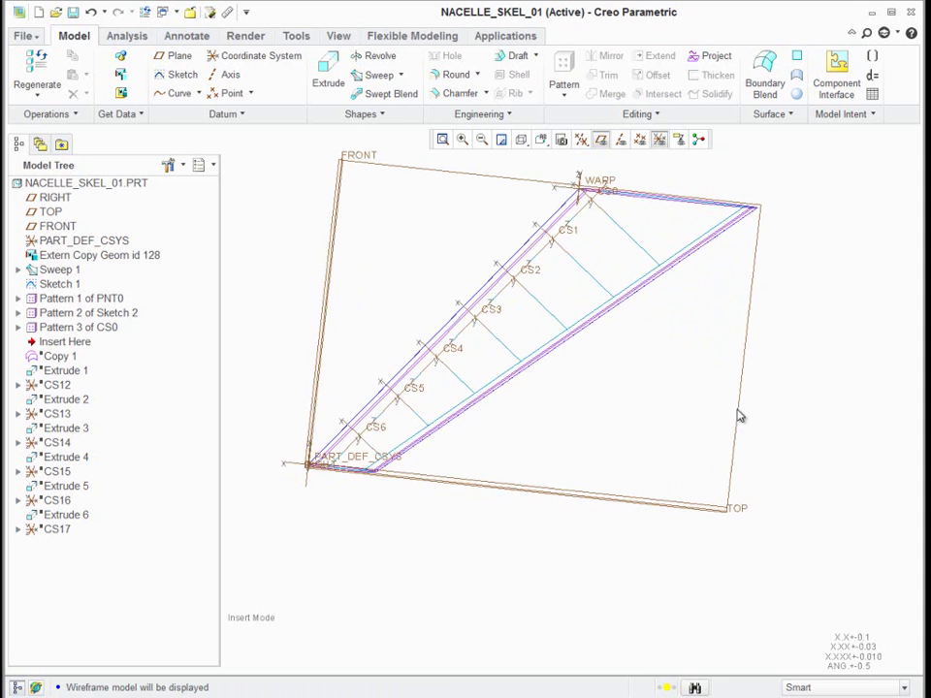
pyautogui.scroll(2, 744, 383)
pyautogui.scroll(-2, 751, 369)
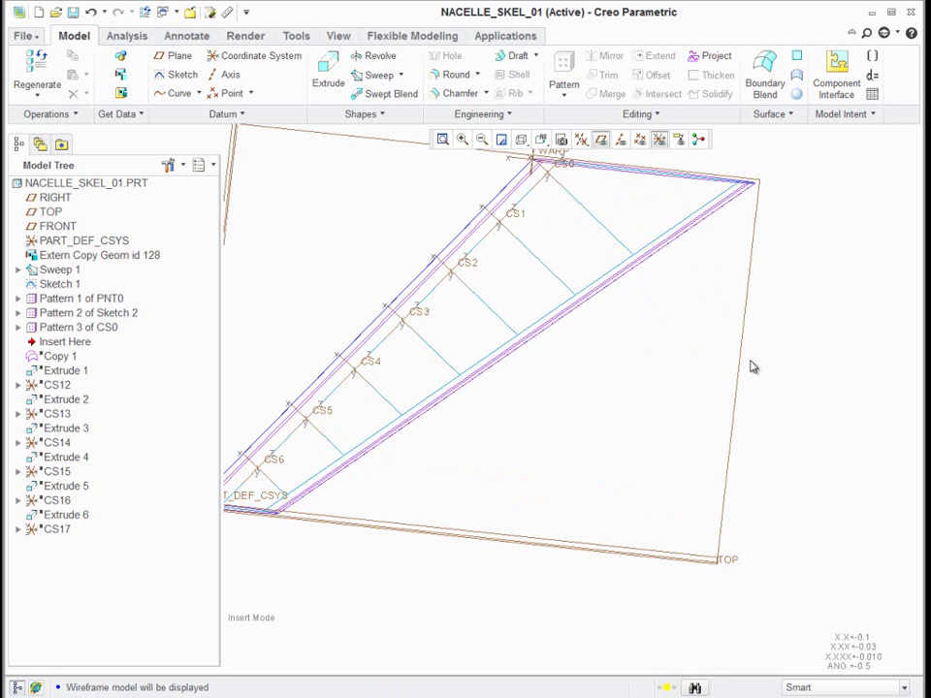
pyautogui.moveTo(600, 403); pyautogui.dragTo(629, 400, button='middle')
pyautogui.scroll(2, 849, 507)
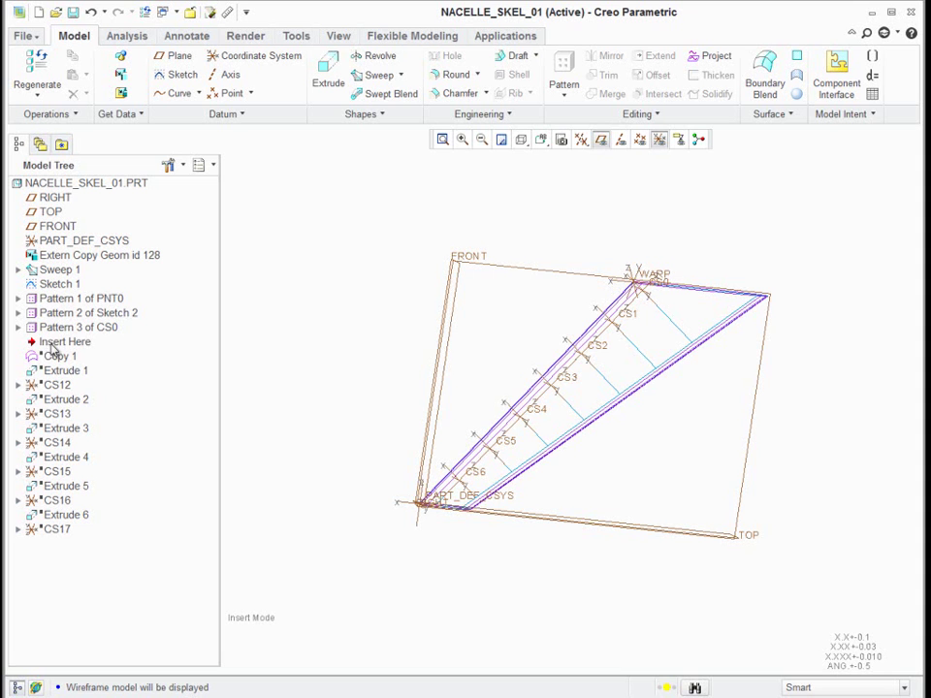
# Roll forward past Copy 1 and Extrude 1, then select the new curved Extrude 1 quilt.
pyautogui.moveTo(54, 350); pyautogui.dragTo(60, 378)
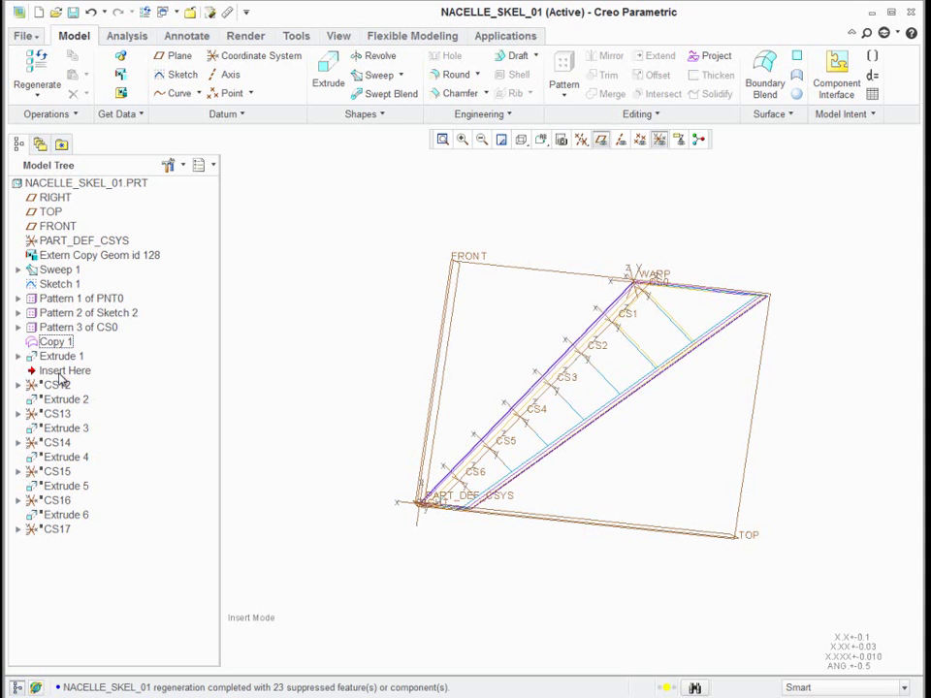
pyautogui.keyDown('ctrl'); pyautogui.moveTo(790, 361); pyautogui.dragTo(789, 332, button='middle'); pyautogui.keyUp('ctrl')
pyautogui.scroll(3, 790, 332)
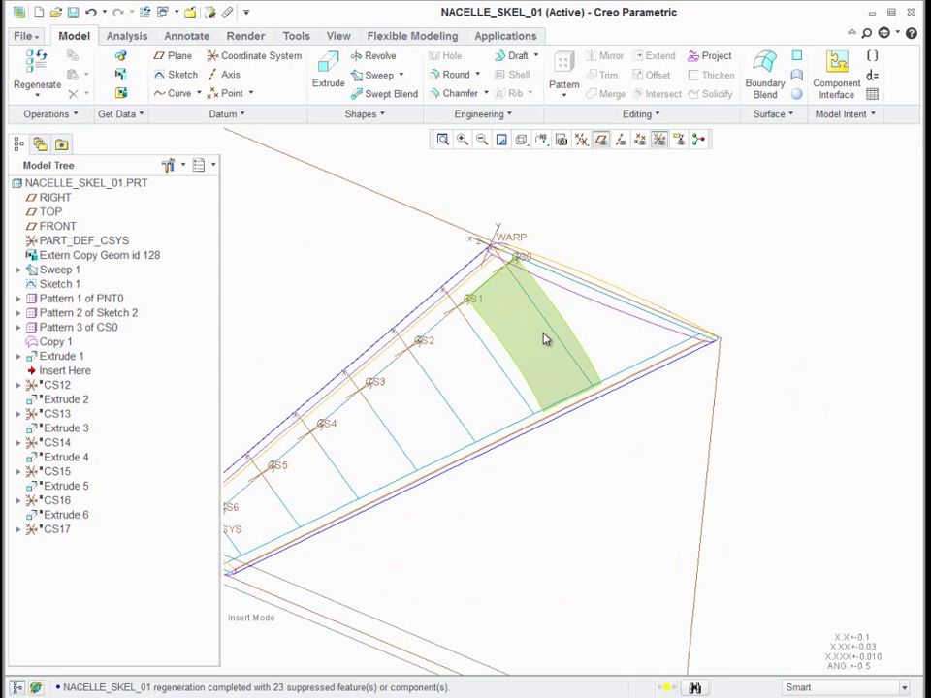
pyautogui.click(544, 339)
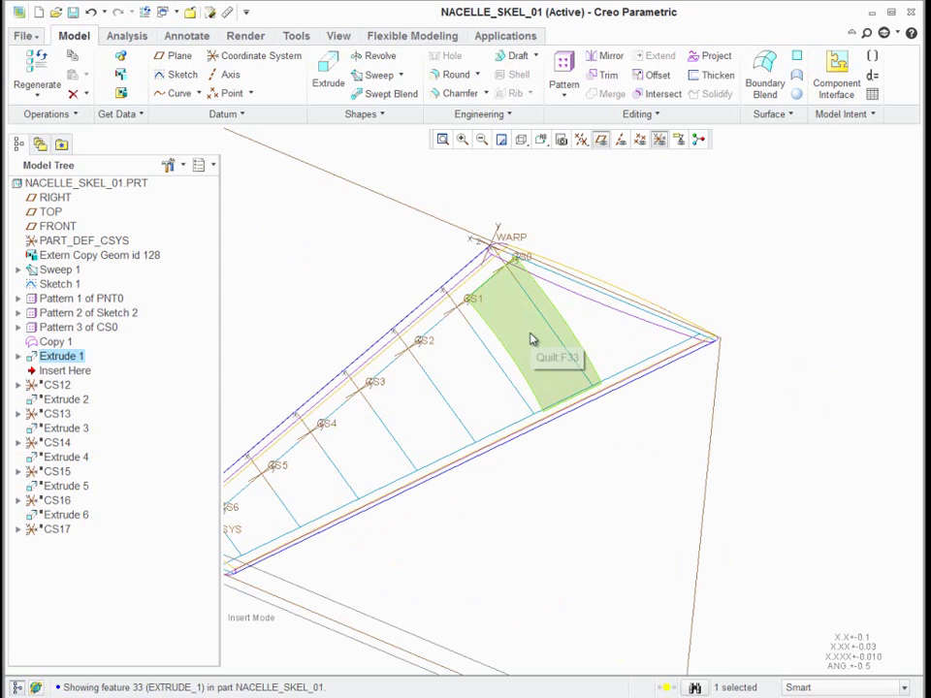
pyautogui.click(533, 339)
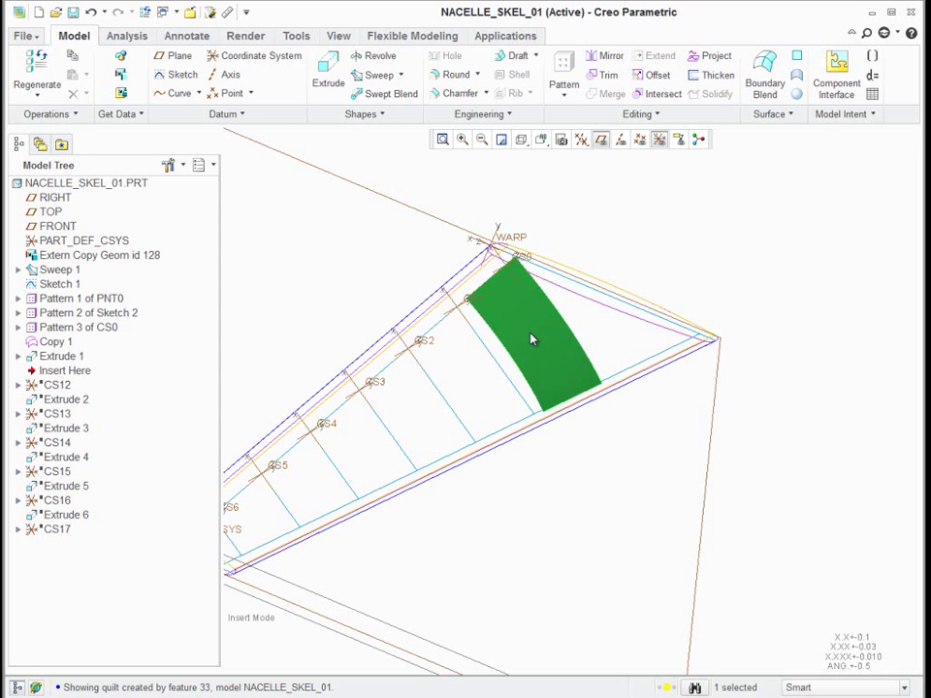
# Roll forward to the end of the tree, hide datum planes and keep coordinate systems shown.
pyautogui.moveTo(39, 372); pyautogui.dragTo(69, 535)
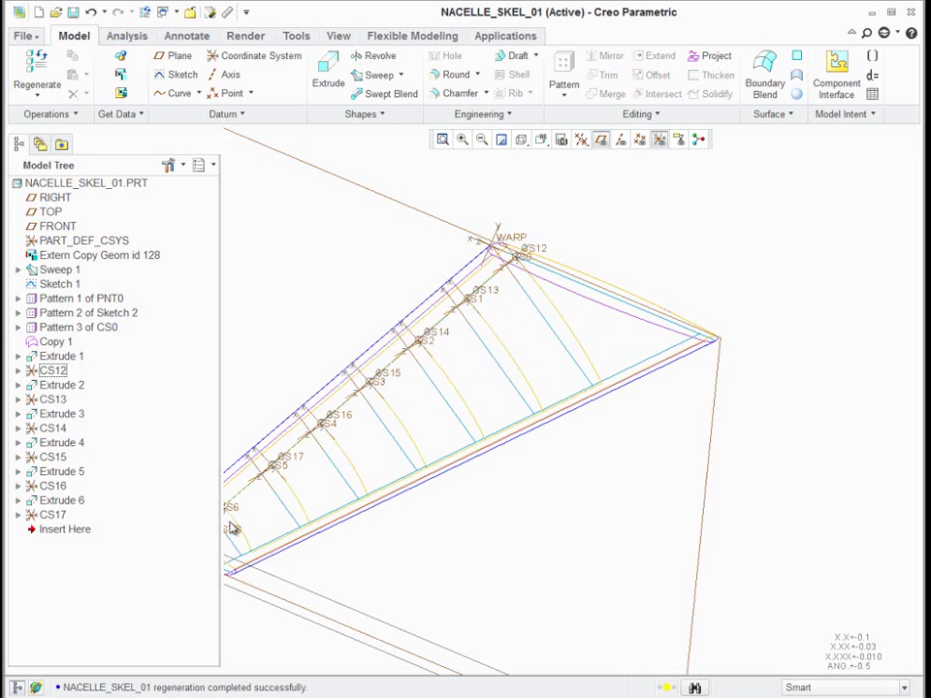
pyautogui.scroll(3, 771, 286)
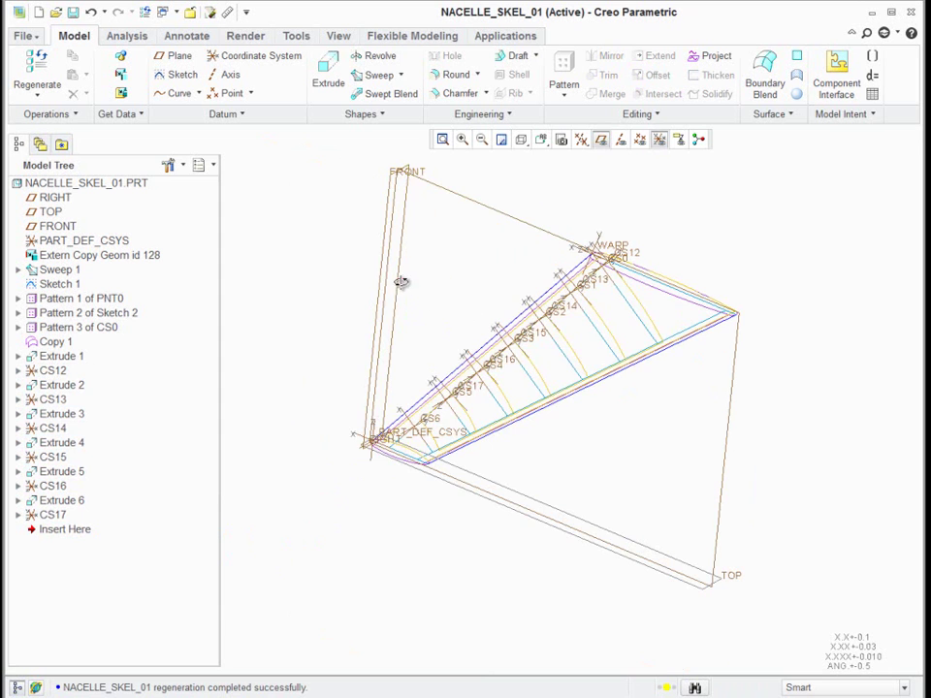
pyautogui.moveTo(408, 284); pyautogui.dragTo(395, 309, button='middle')
pyautogui.click(659, 139)
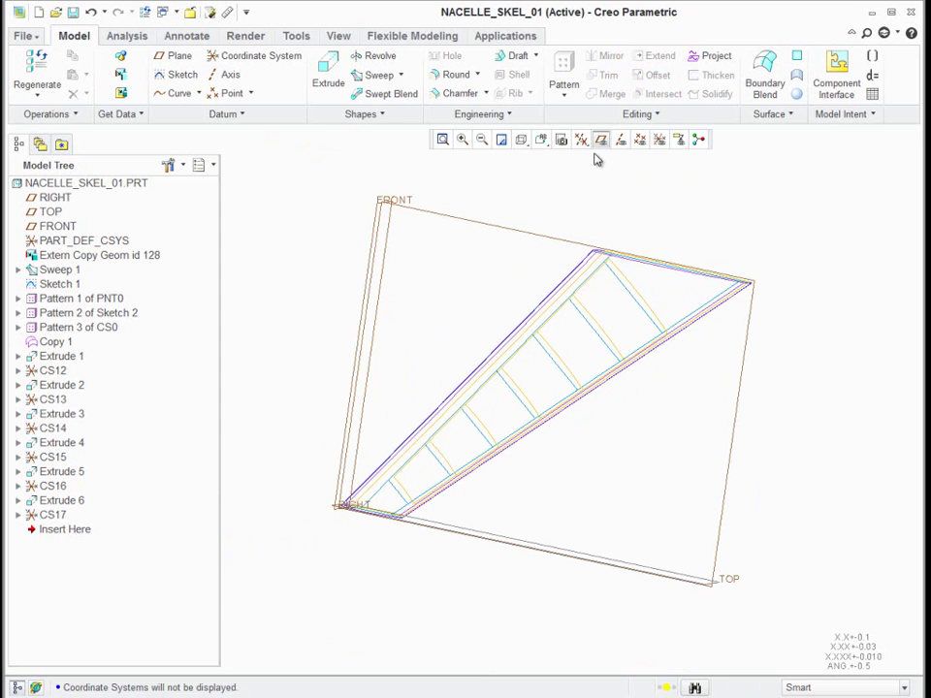
pyautogui.click(600, 141)
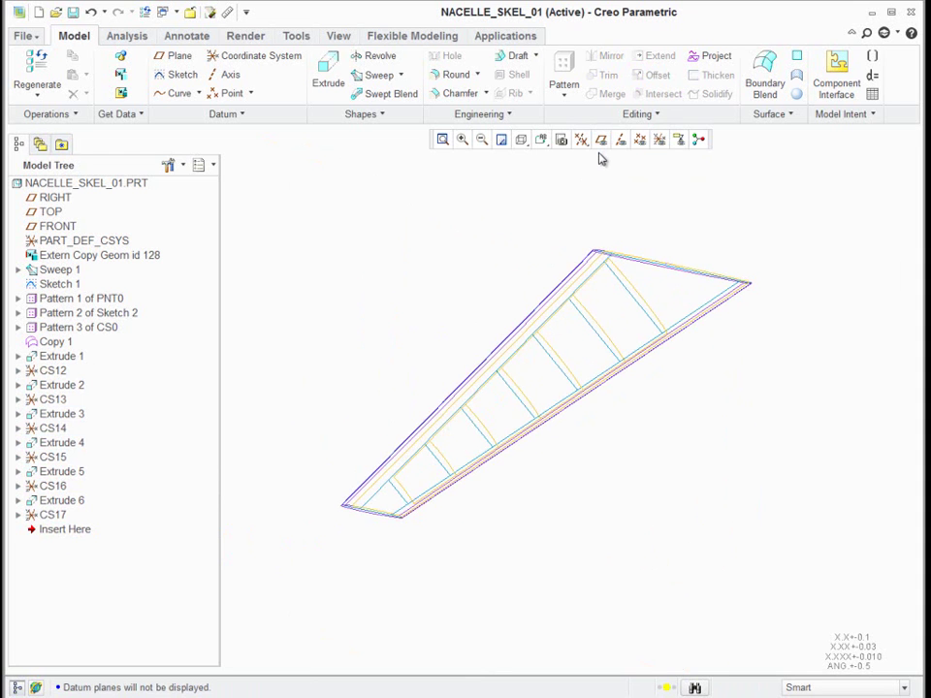
pyautogui.click(660, 141)
pyautogui.moveTo(544, 267); pyautogui.dragTo(534, 330, button='middle')
pyautogui.scroll(-3, 346, 602)
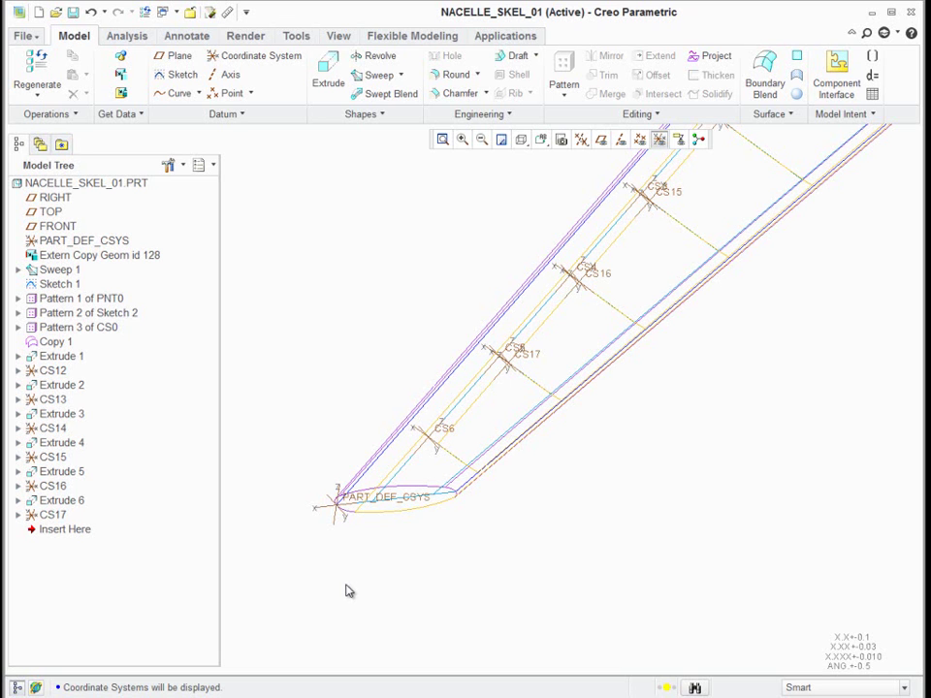
pyautogui.click(177, 12)
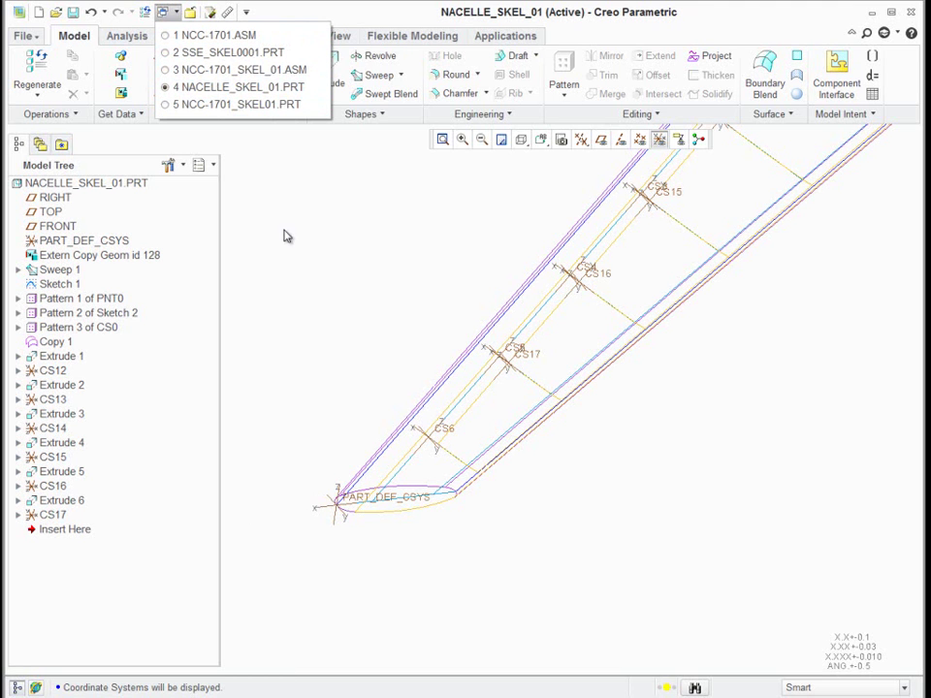
# Switch to NCC-1701_SKEL01.PRT and select its NACELLE coordinate system for editing.
pyautogui.click(241, 107)
pyautogui.scroll(5, 567, 410)
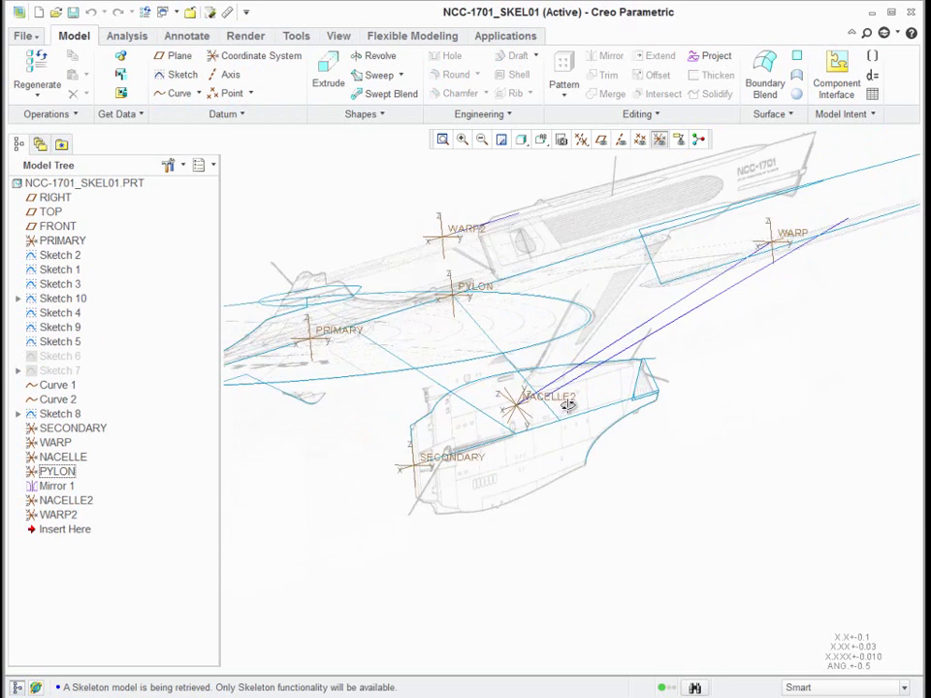
pyautogui.scroll(3, 535, 387)
pyautogui.click(440, 420)
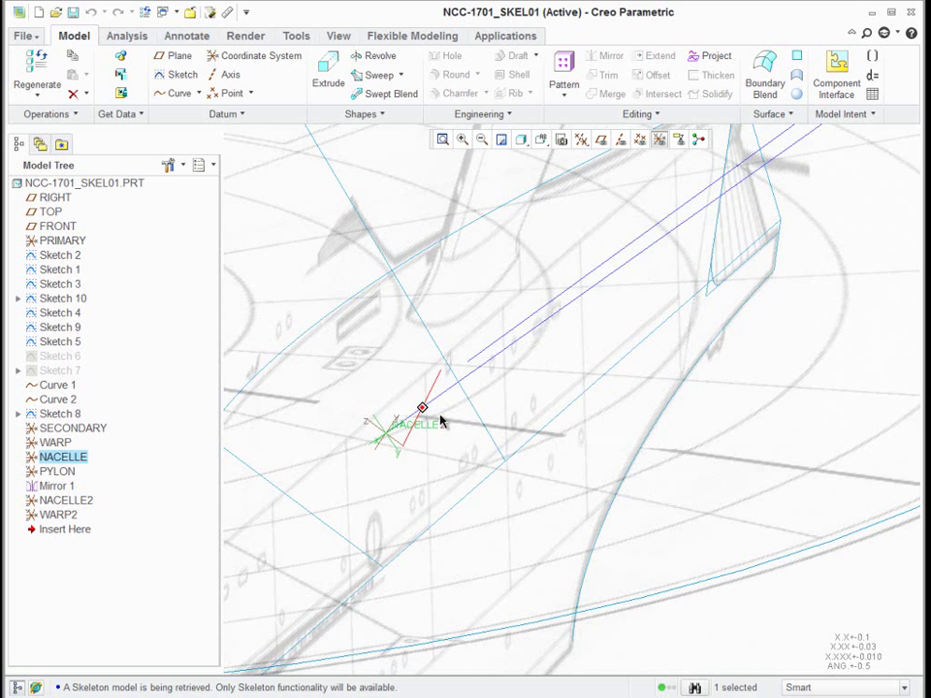
pyautogui.moveTo(438, 420); pyautogui.dragTo(435, 407, button='middle')
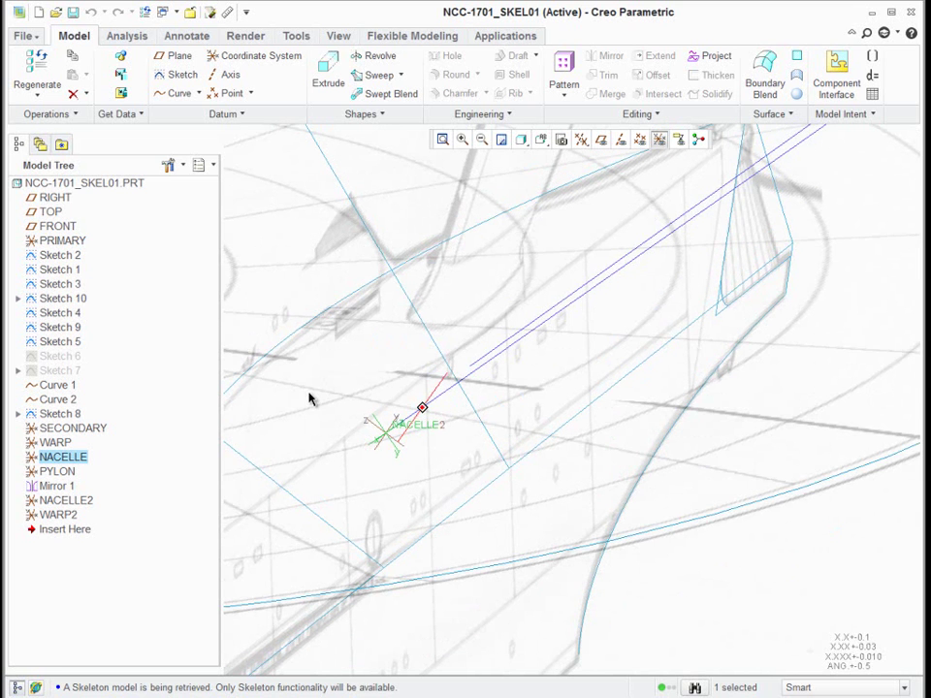
pyautogui.scroll(-3, 311, 398)
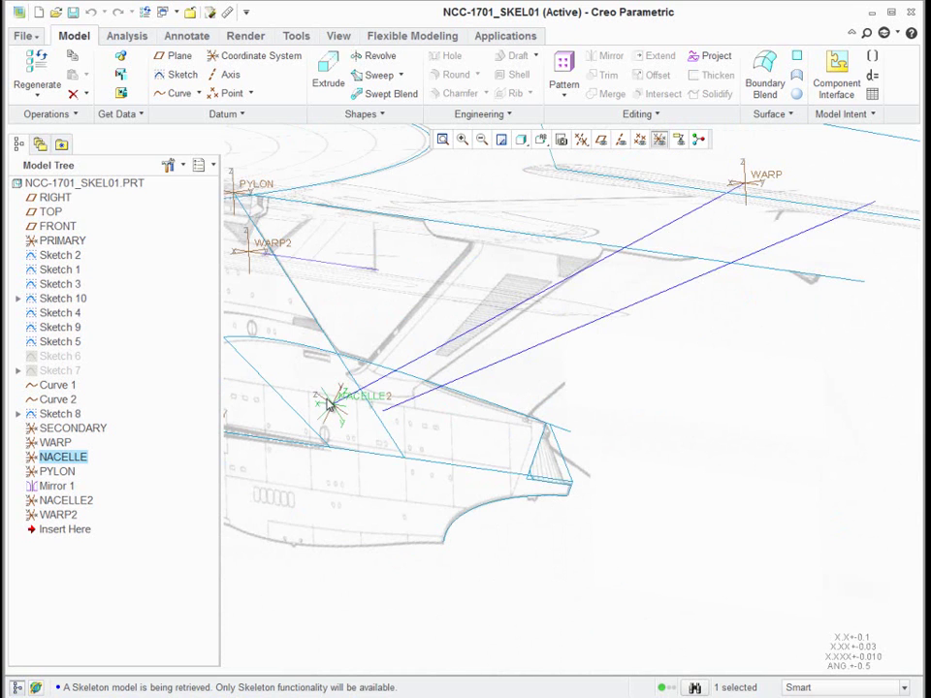
pyautogui.scroll(4, 301, 330)
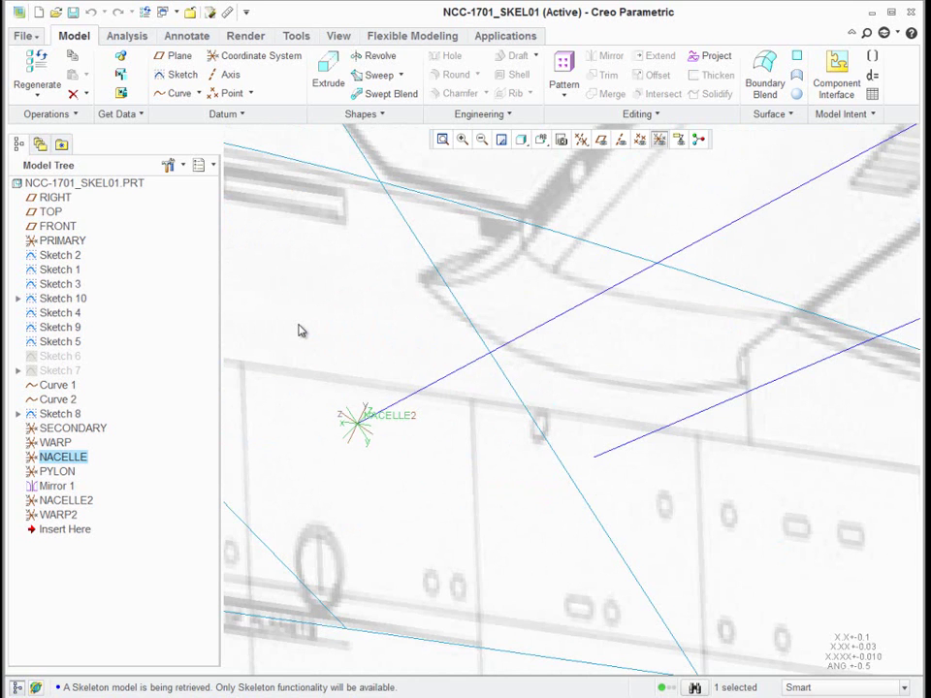
pyautogui.rightClick(301, 331)
pyautogui.click(363, 447)
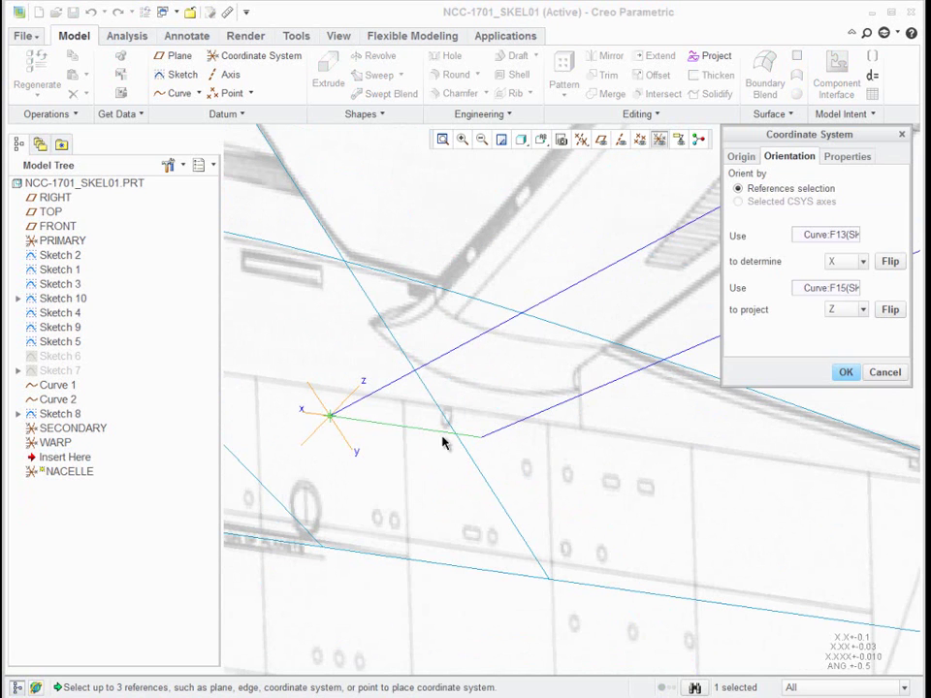
pyautogui.click(835, 311)
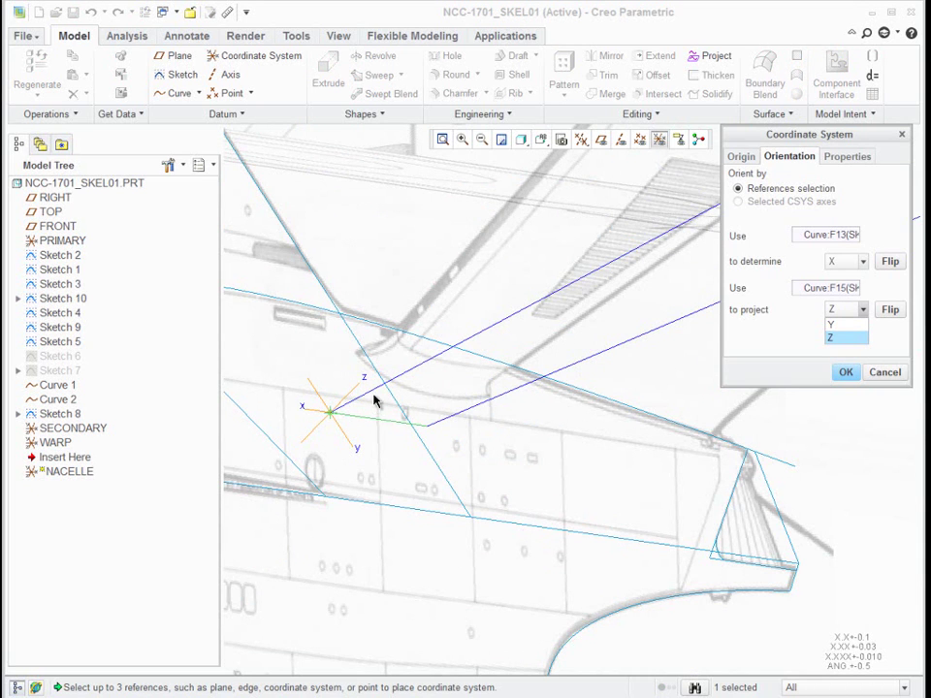
pyautogui.scroll(-3, 354, 417)
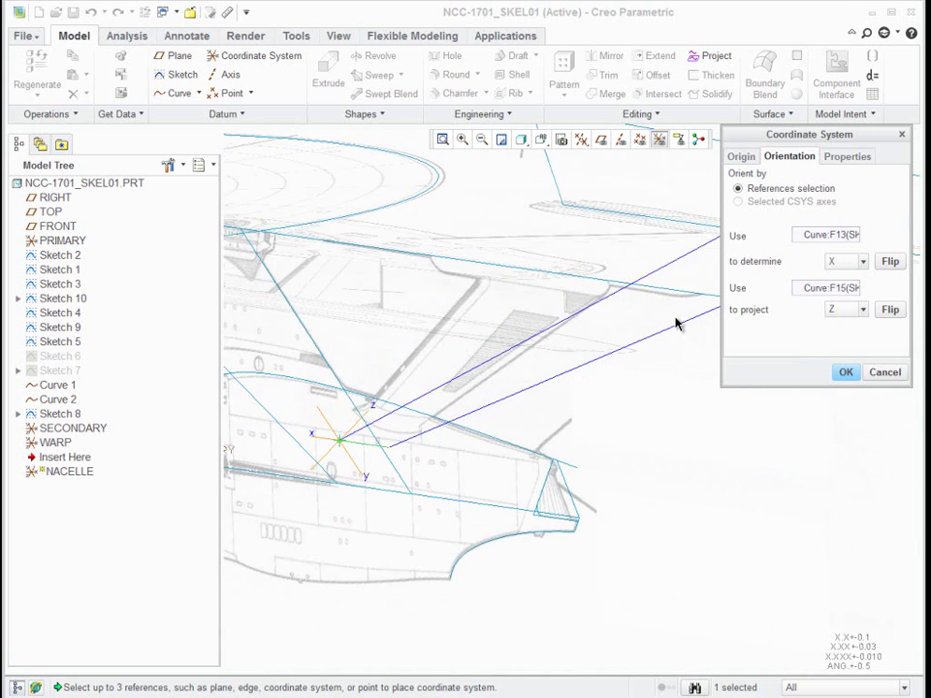
pyautogui.scroll(5, 604, 304)
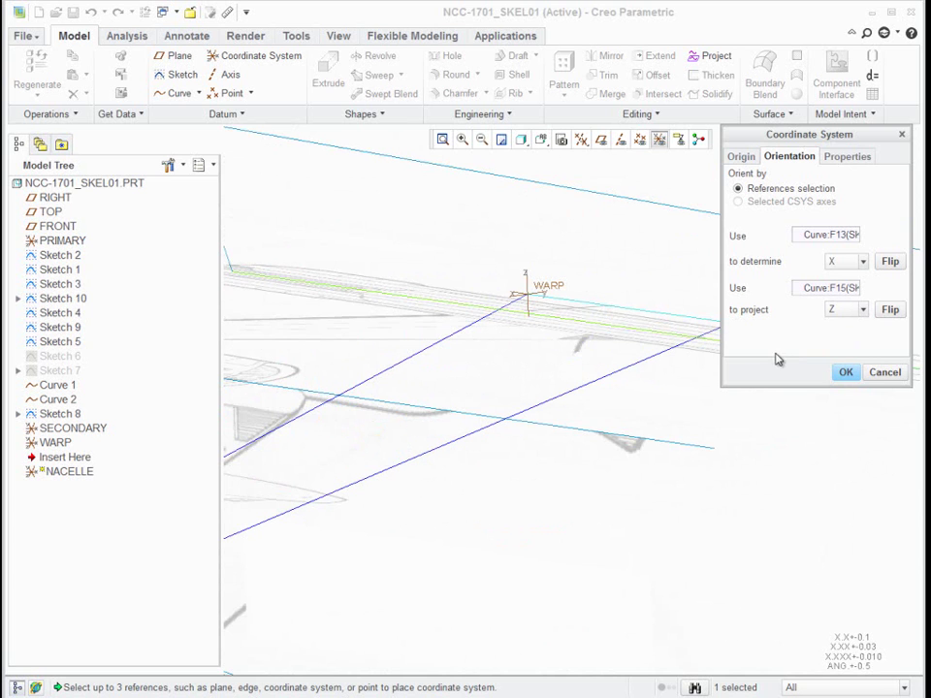
pyautogui.click(887, 372)
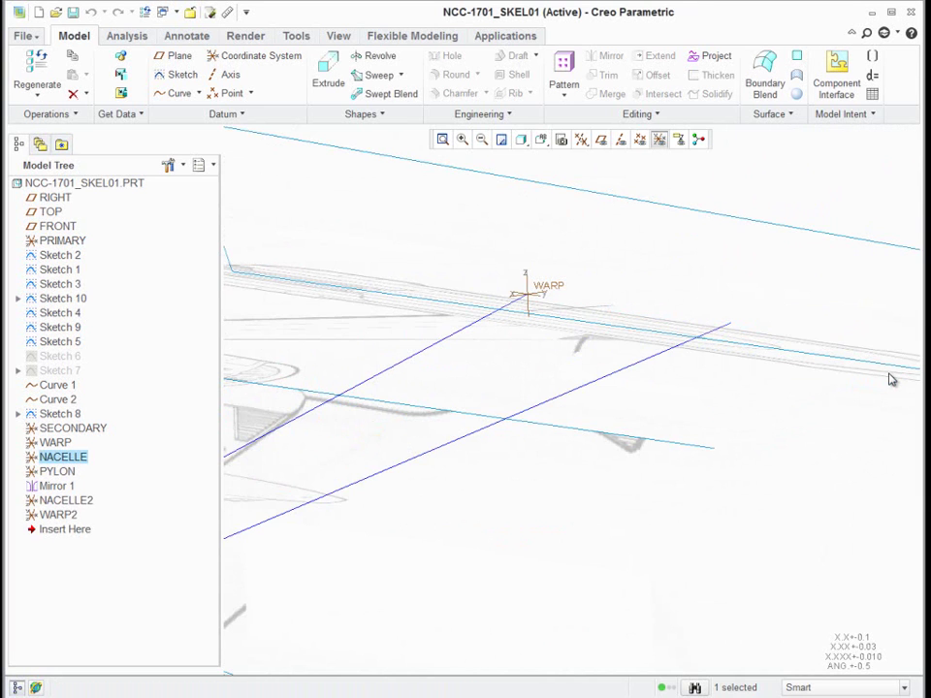